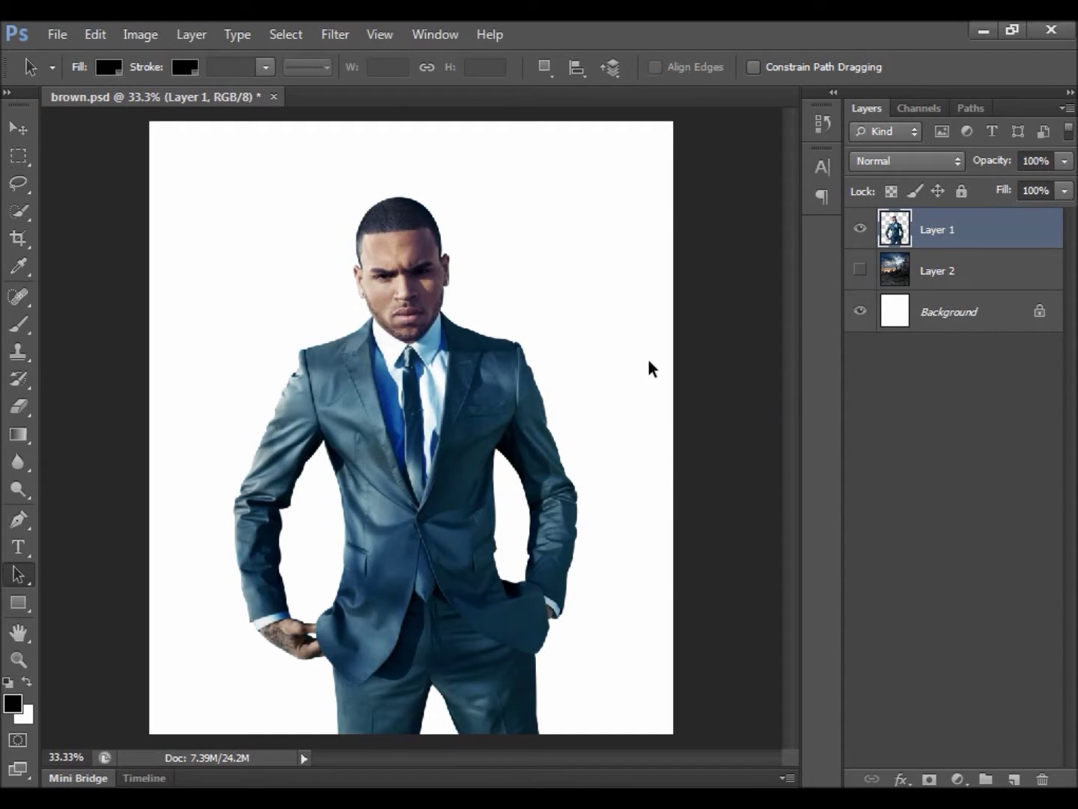
Step: Make the stormy castle sky of Layer 2 visible and open the Filter Gallery for Layer 1
{"action": "left_click", "coordinate": [859, 270]}
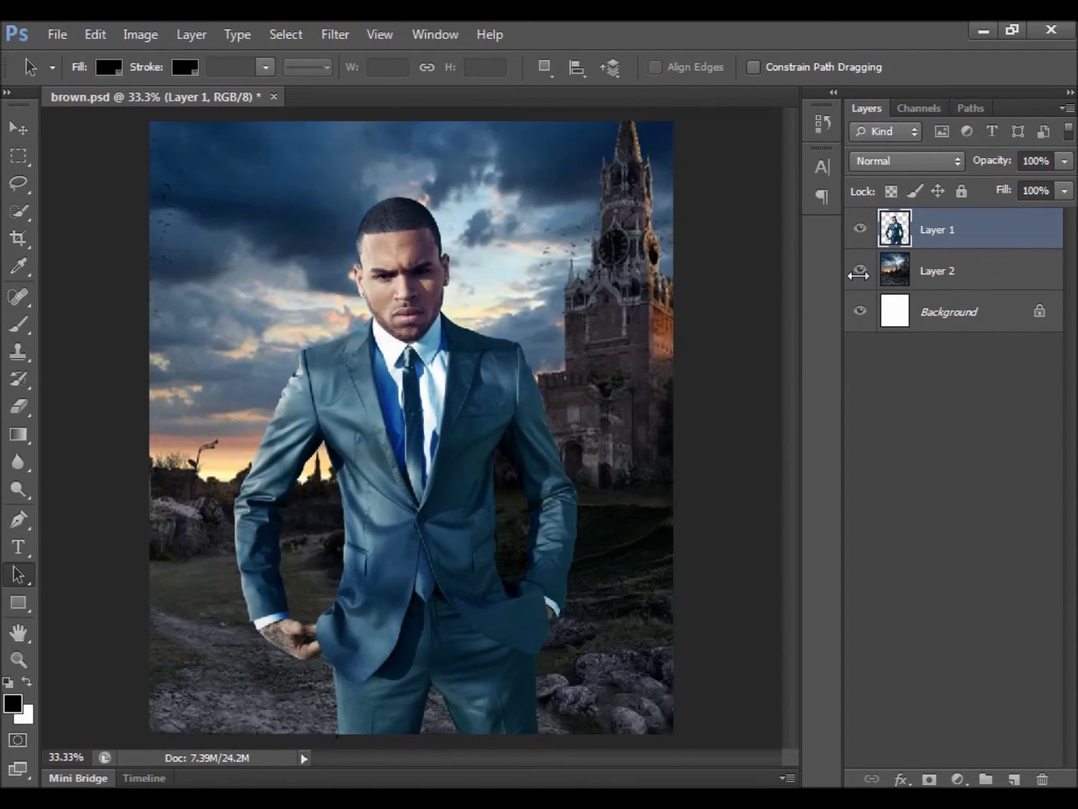
{"action": "left_click", "coordinate": [859, 271]}
{"action": "left_click", "coordinate": [335, 34]}
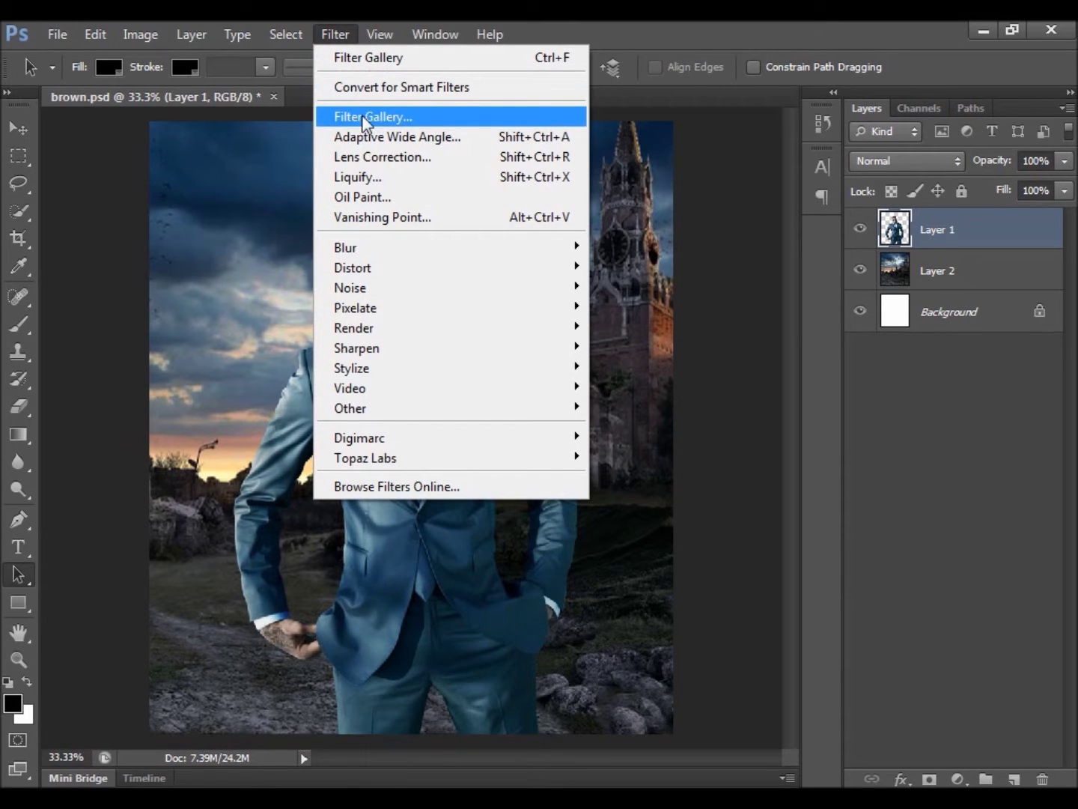
{"action": "left_click", "coordinate": [414, 118]}
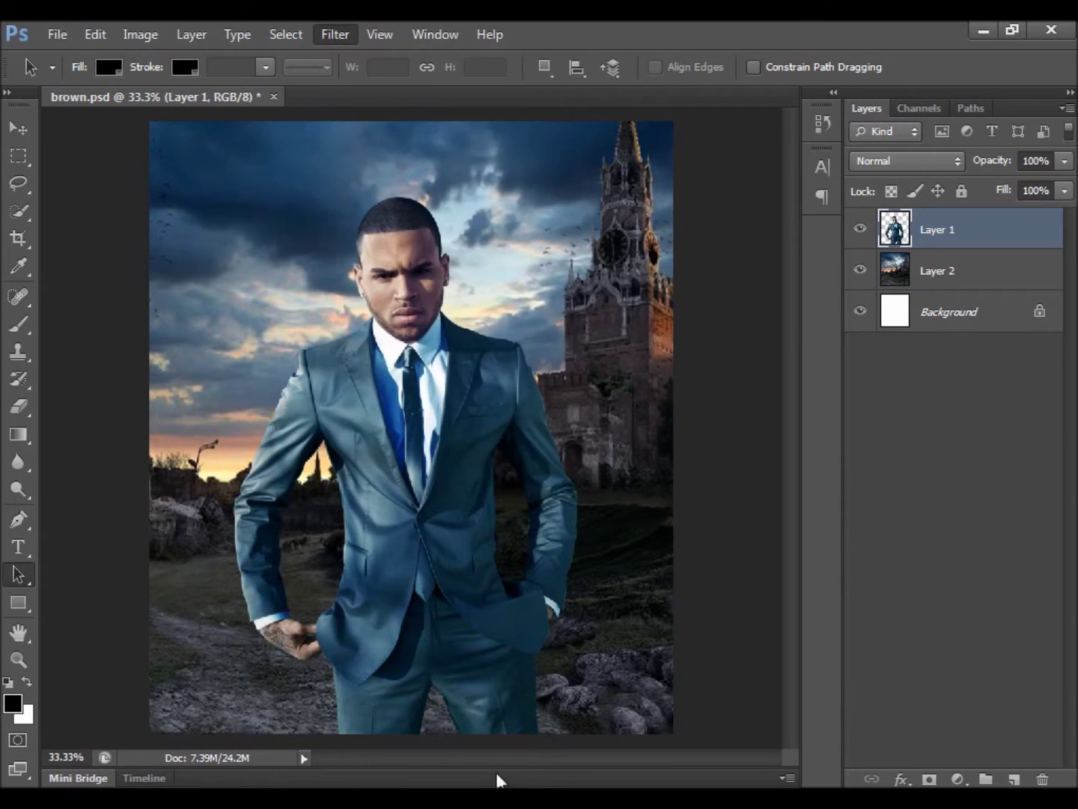
Step: Write 'Click filter gallery!' as a Notepad note and minimize Notepad
{"action": "type", "text": "Click "}
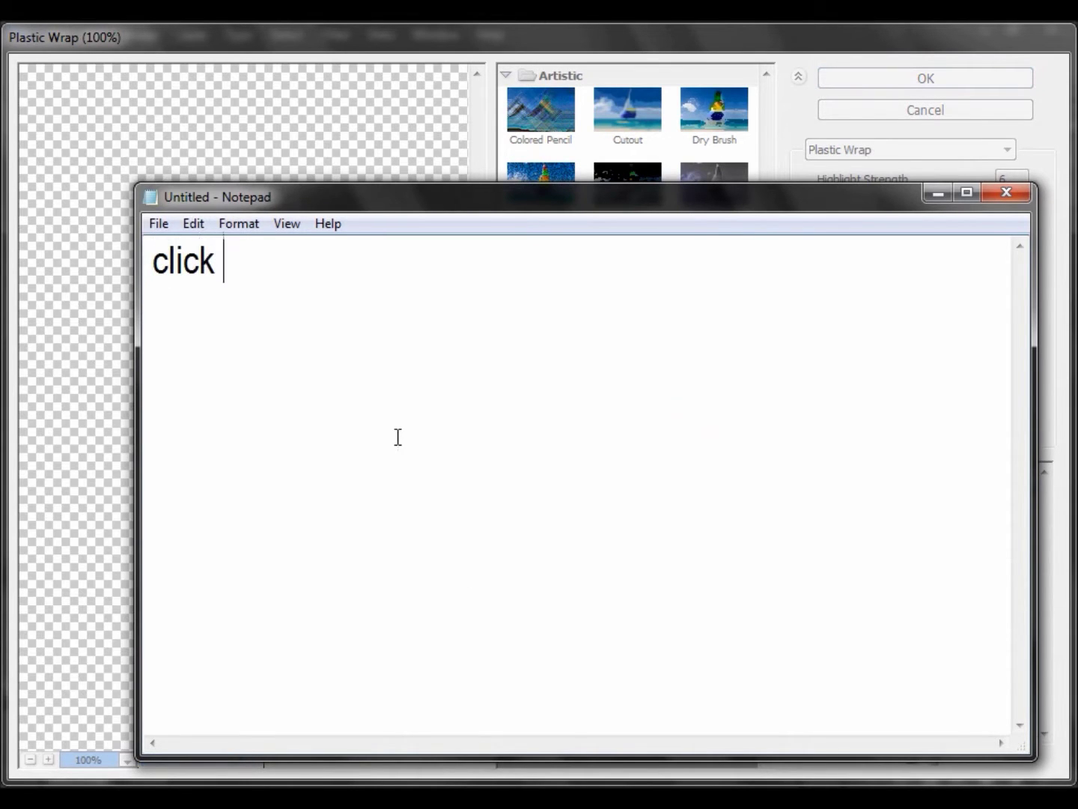
{"action": "type", "text": "filter "}
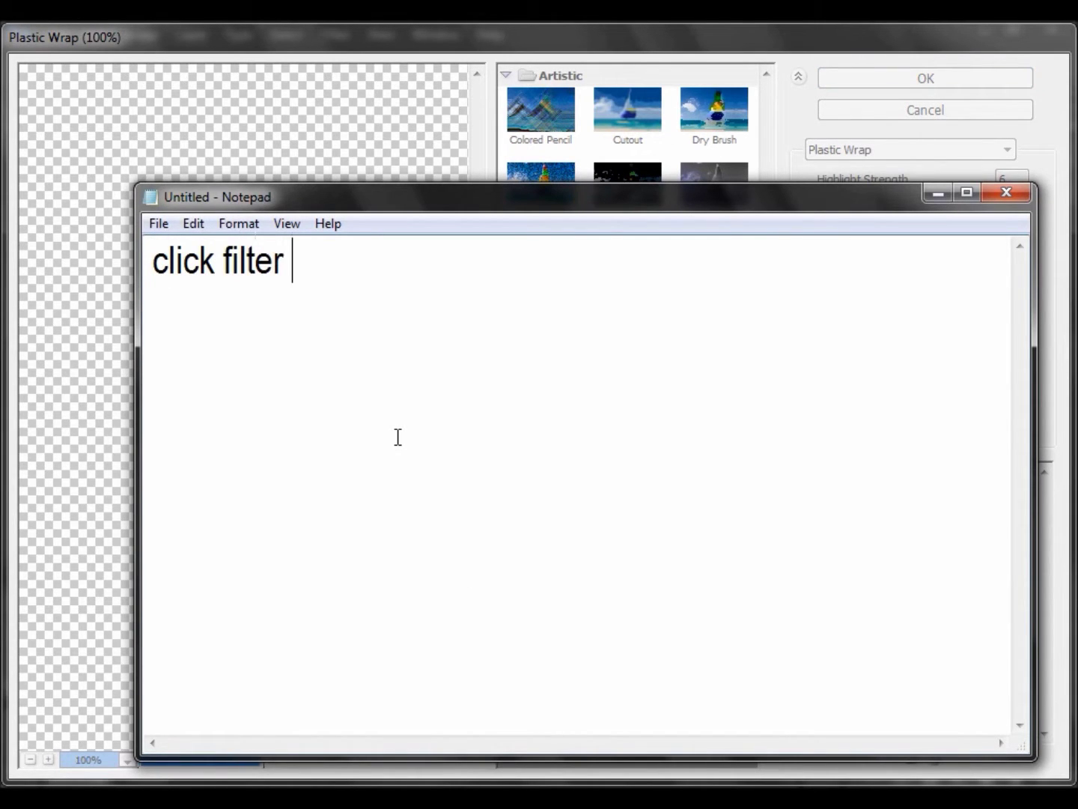
{"action": "type", "text": "gal"}
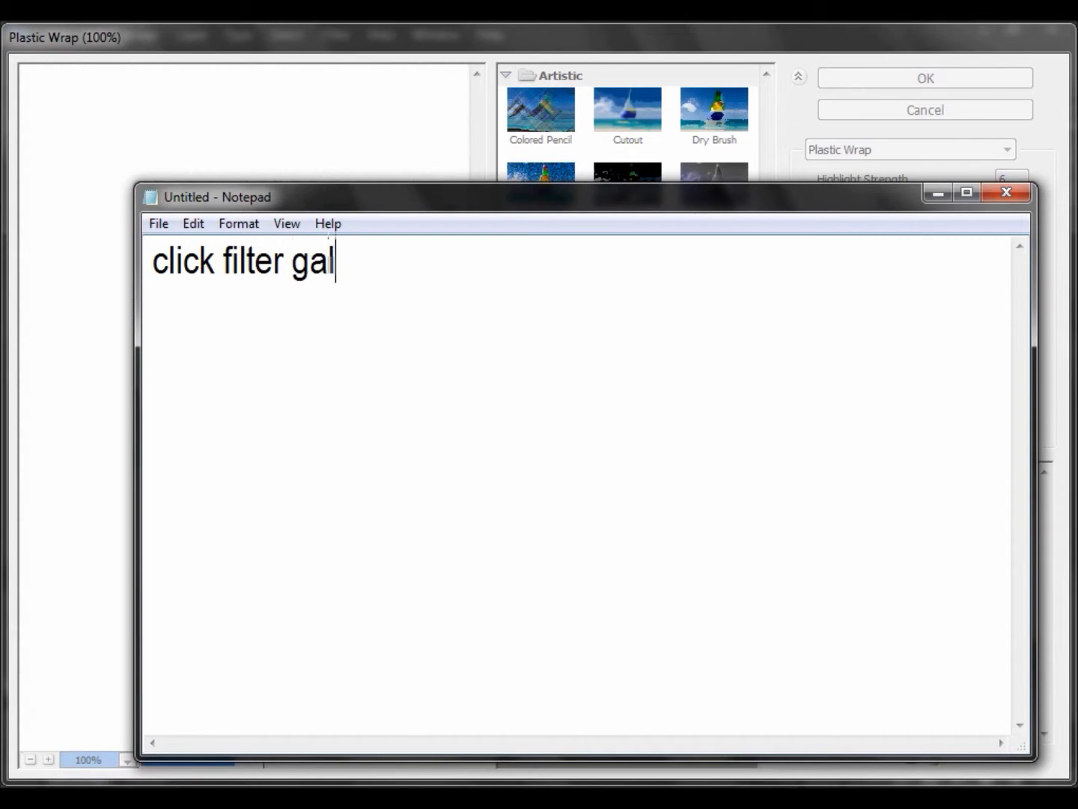
{"action": "type", "text": "lery"}
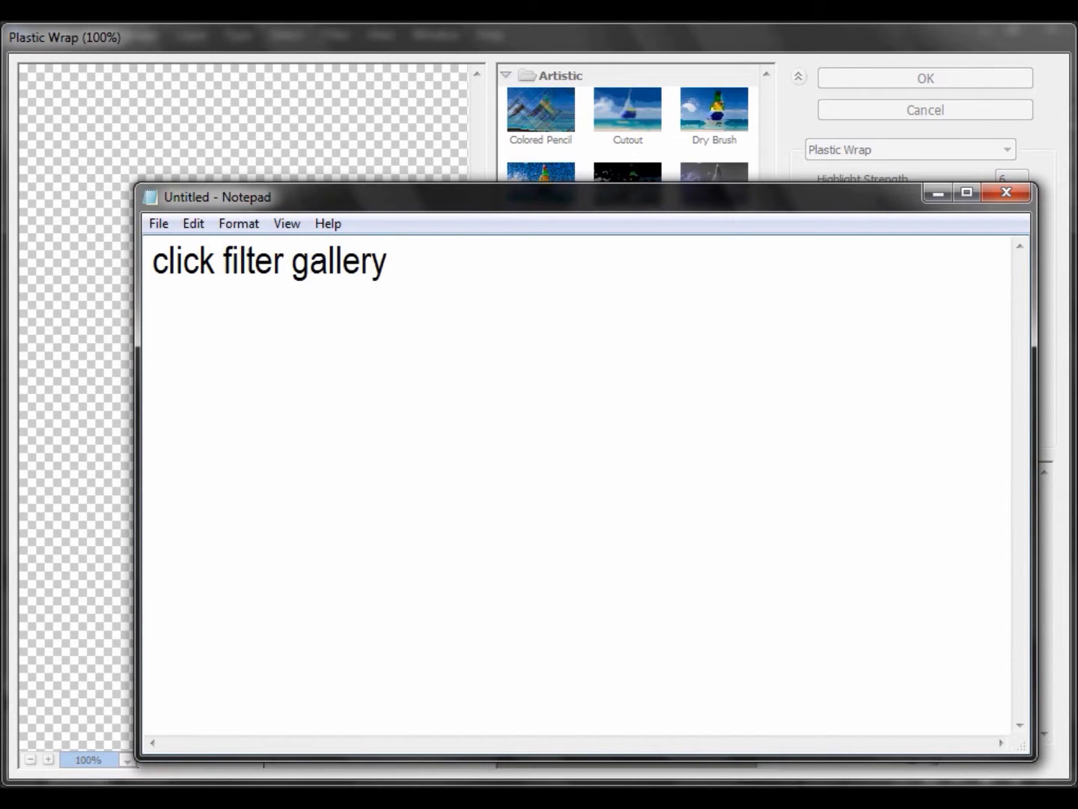
{"action": "type", "text": "!"}
{"action": "key", "text": "Return"}
{"action": "key", "text": "Return"}
{"action": "left_click", "coordinate": [934, 195]}
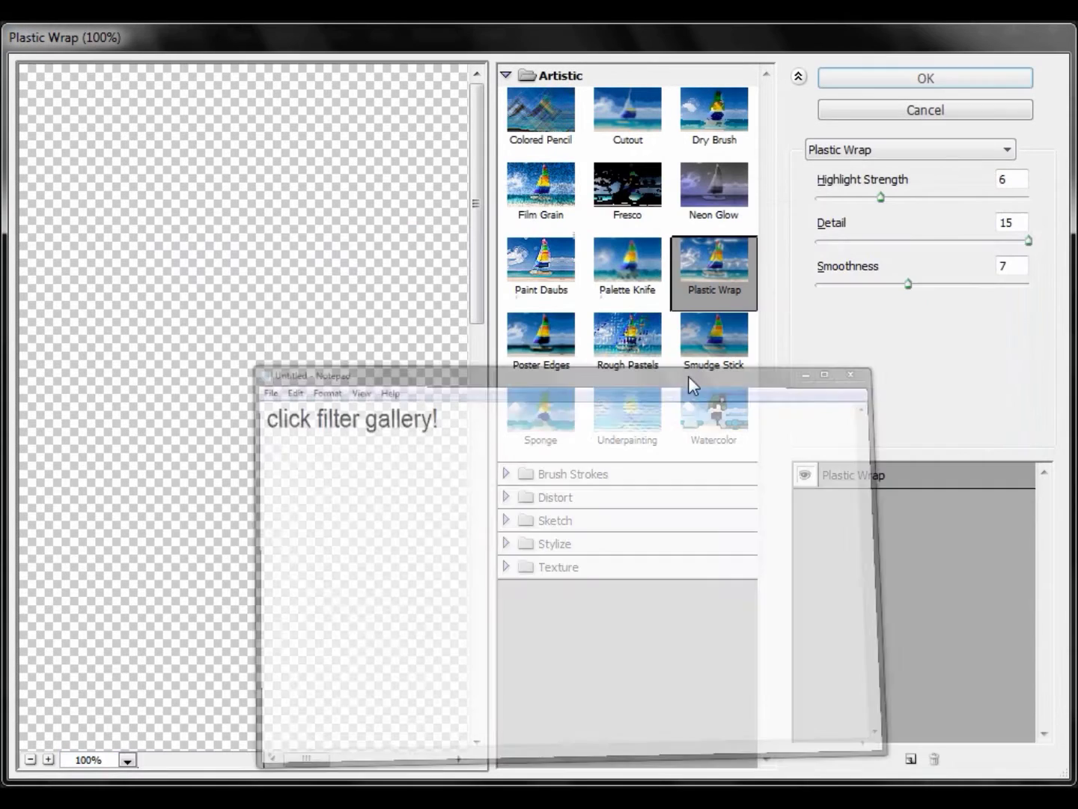
Step: Lower Plastic Wrap Detail to 1 and frame the preview on the man's face and jacket
{"action": "left_click", "coordinate": [30, 758]}
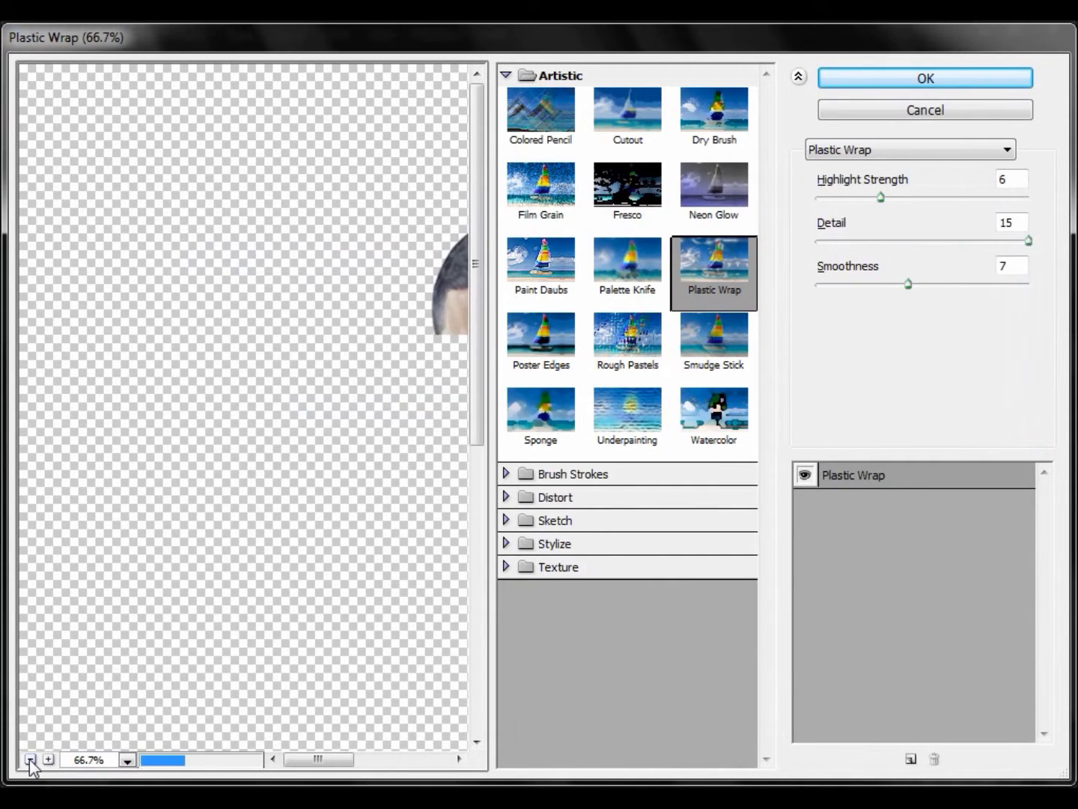
{"action": "left_click", "coordinate": [30, 758]}
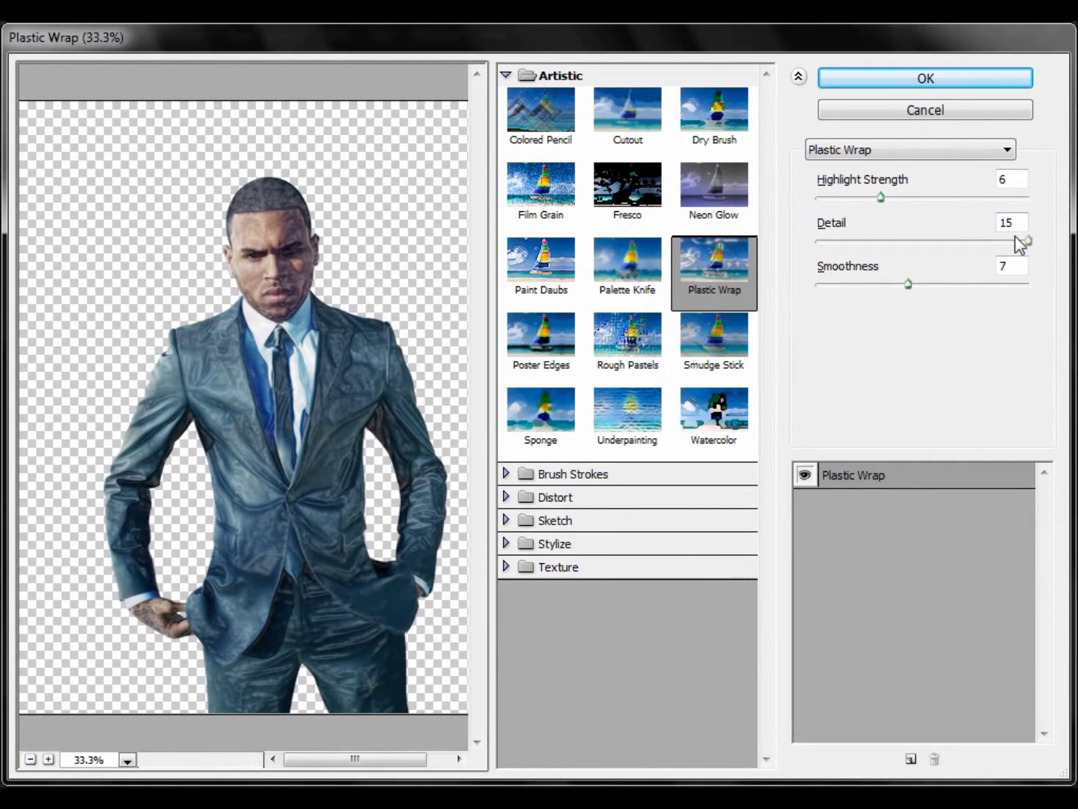
{"action": "left_click_drag", "start_coordinate": [1043, 241], "coordinate": [910, 250]}
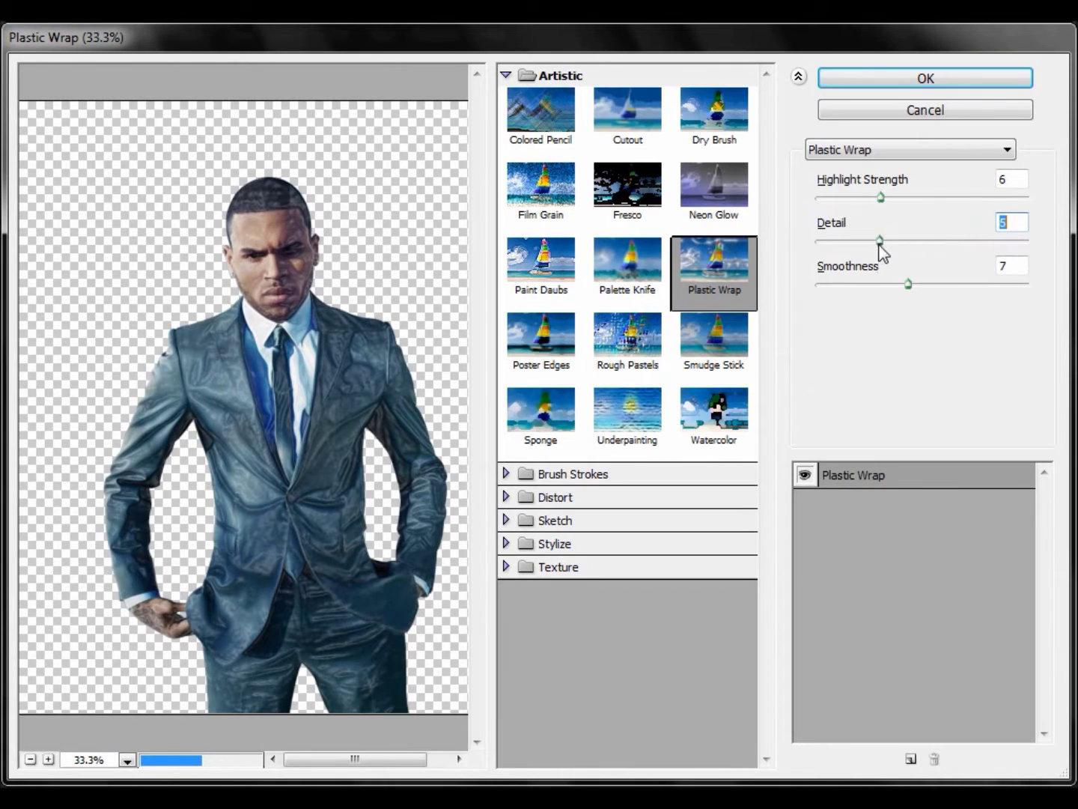
{"action": "left_click_drag", "start_coordinate": [910, 251], "coordinate": [832, 245]}
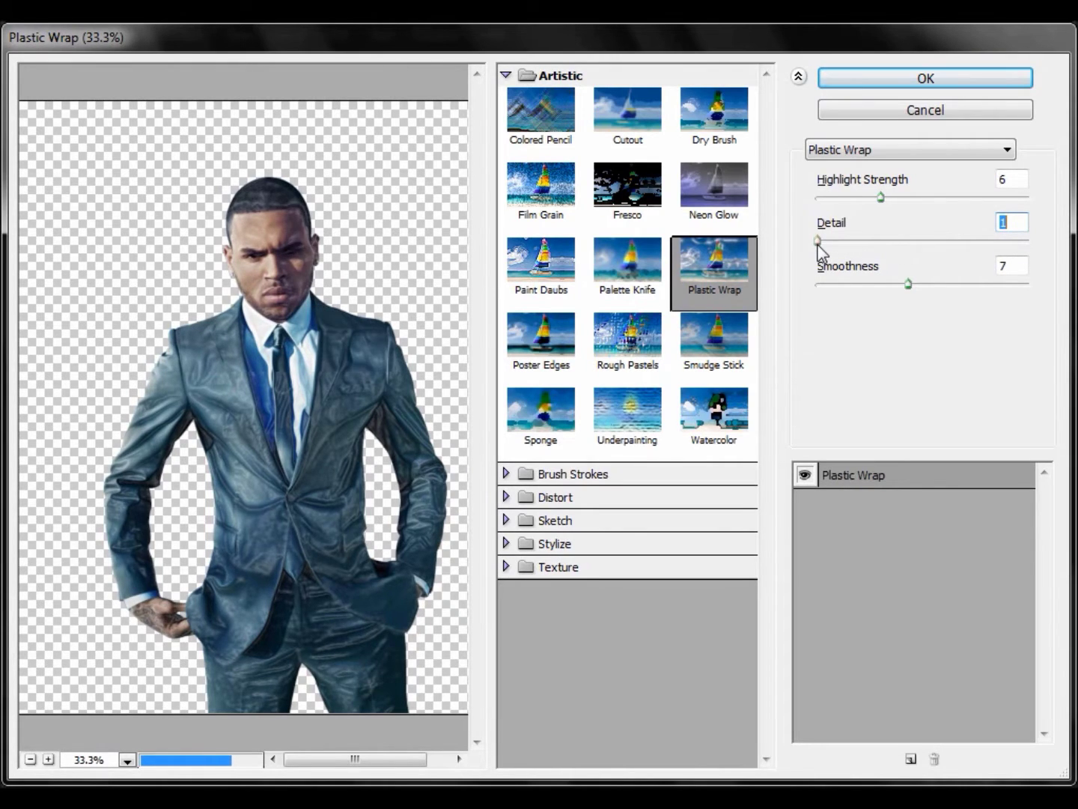
{"action": "left_click", "coordinate": [322, 349], "text": "ctrl"}
{"action": "left_click_drag", "start_coordinate": [354, 295], "coordinate": [331, 312]}
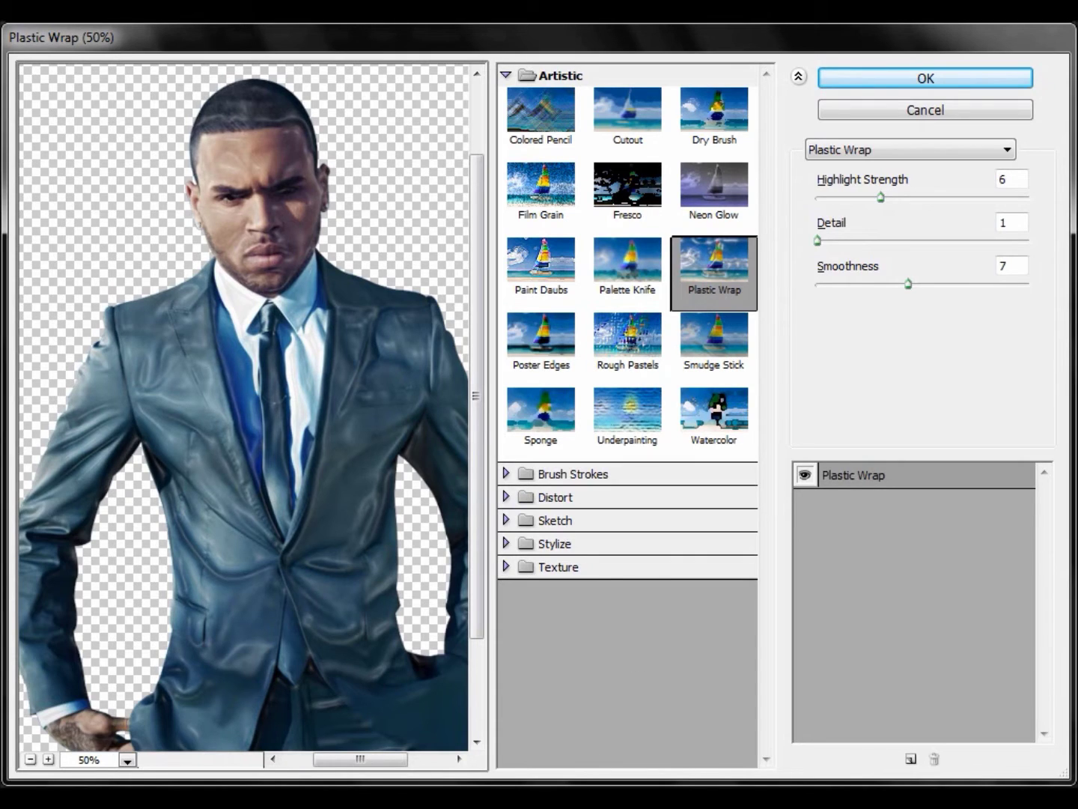
{"action": "left_click", "coordinate": [592, 737]}
Step: Add 'add plastic wrap.' as the note's second line and minimize Notepad
{"action": "type", "text": "add plastic "}
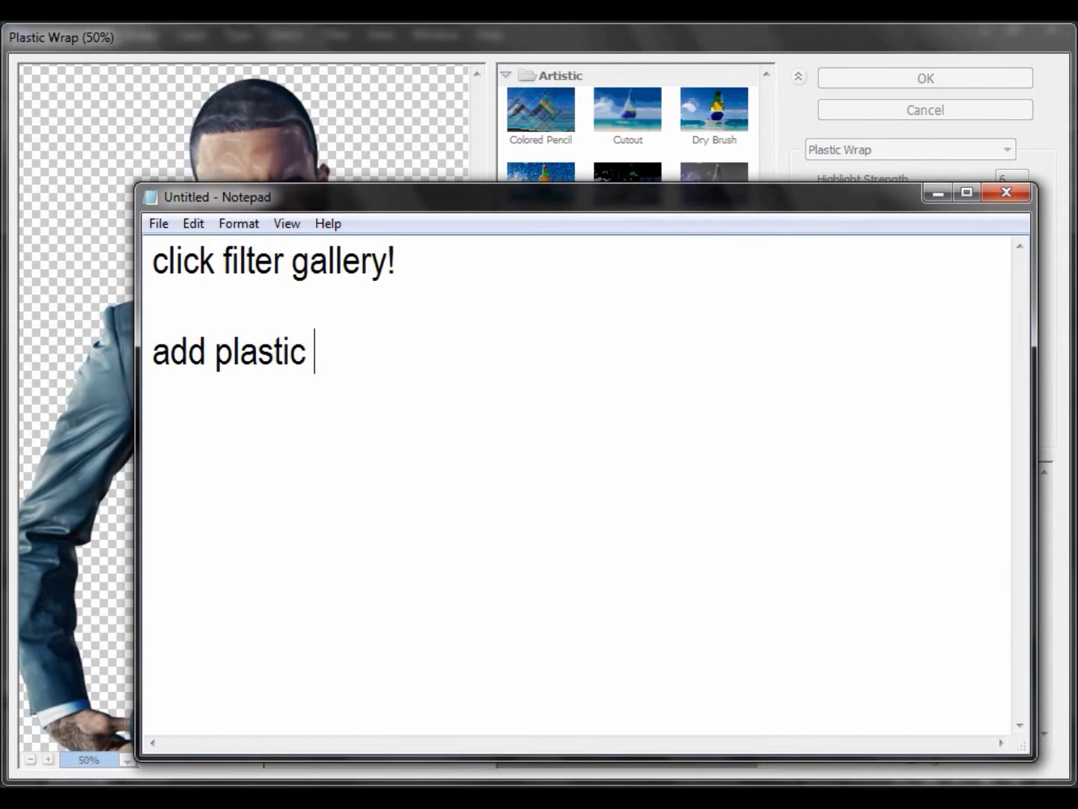
{"action": "type", "text": "wrap."}
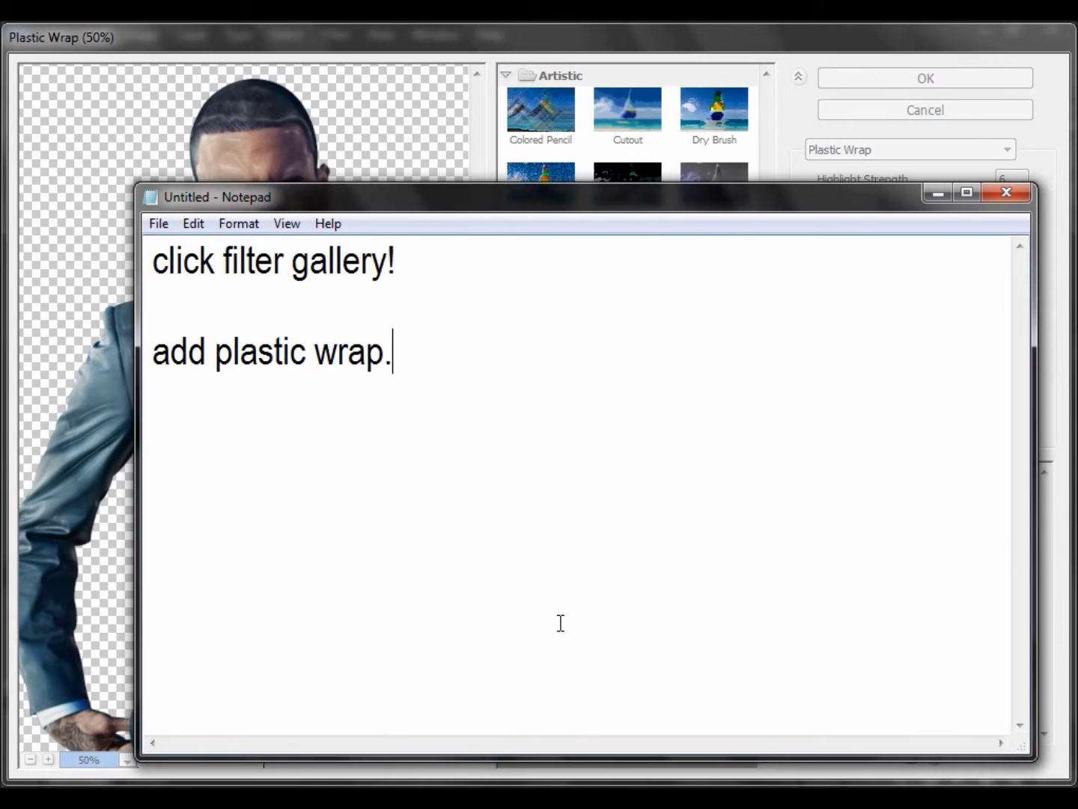
{"action": "key", "text": "Return"}
{"action": "key", "text": "Return"}
{"action": "key", "text": "Return"}
{"action": "left_click", "coordinate": [937, 194]}
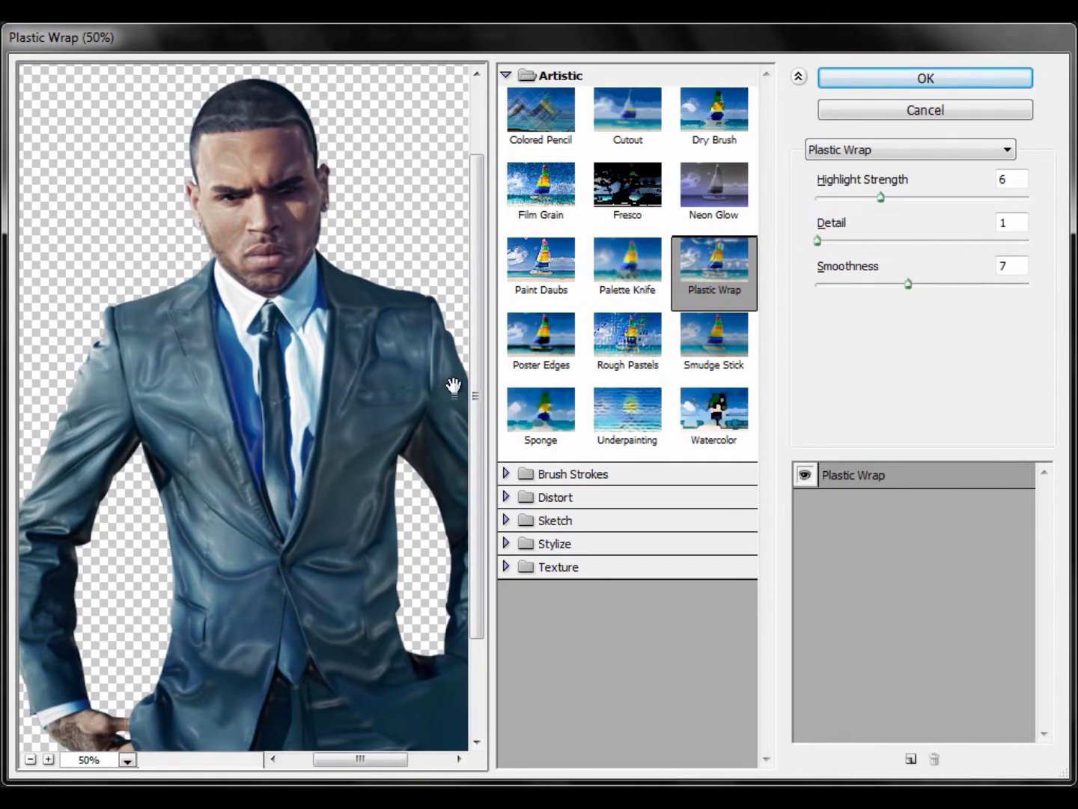
Step: Apply the Plastic Wrap filter to the man and keep Layer 1 selected
{"action": "left_click", "coordinate": [935, 80]}
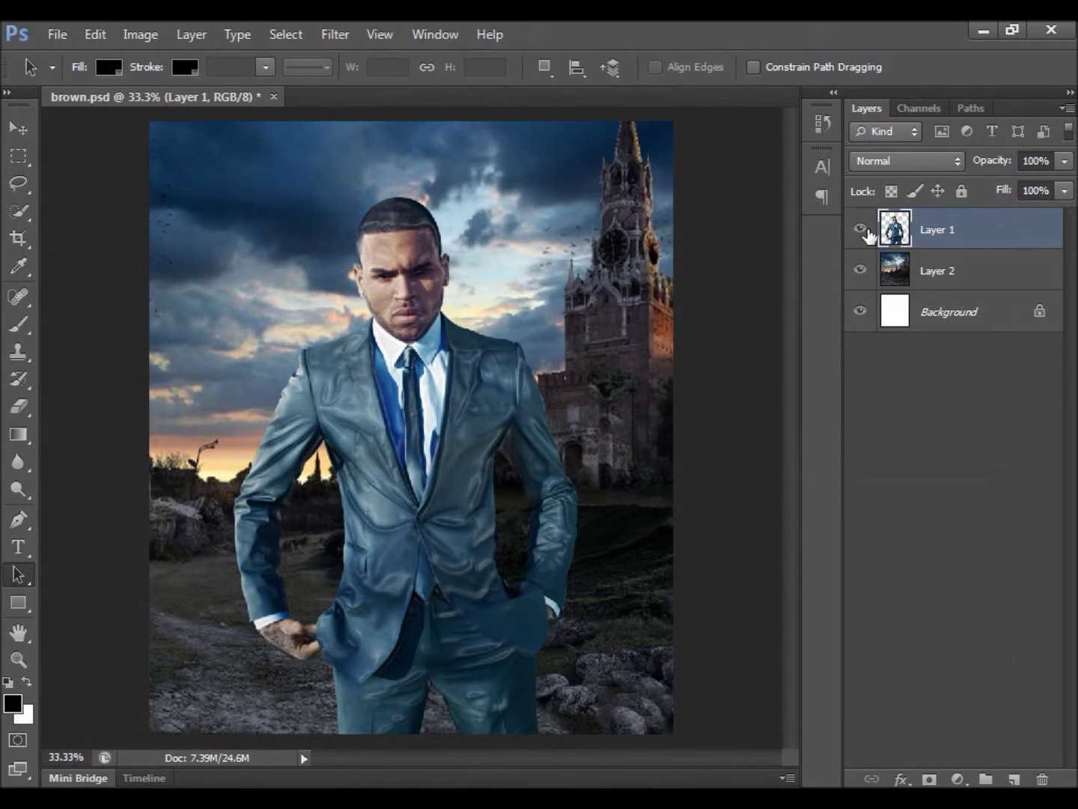
{"action": "key", "text": "ctrl+plus"}
{"action": "key", "text": "ctrl+plus"}
{"action": "key", "text": "ctrl+minus"}
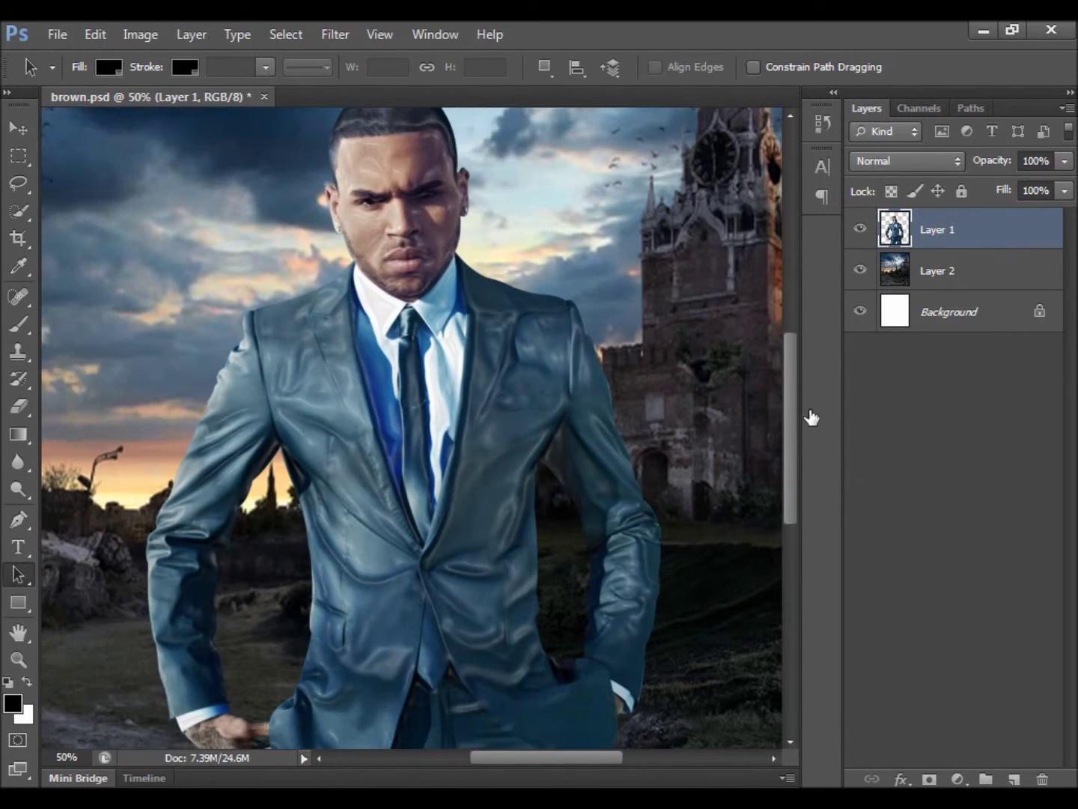
{"action": "left_click_drag", "start_coordinate": [789, 404], "coordinate": [789, 381]}
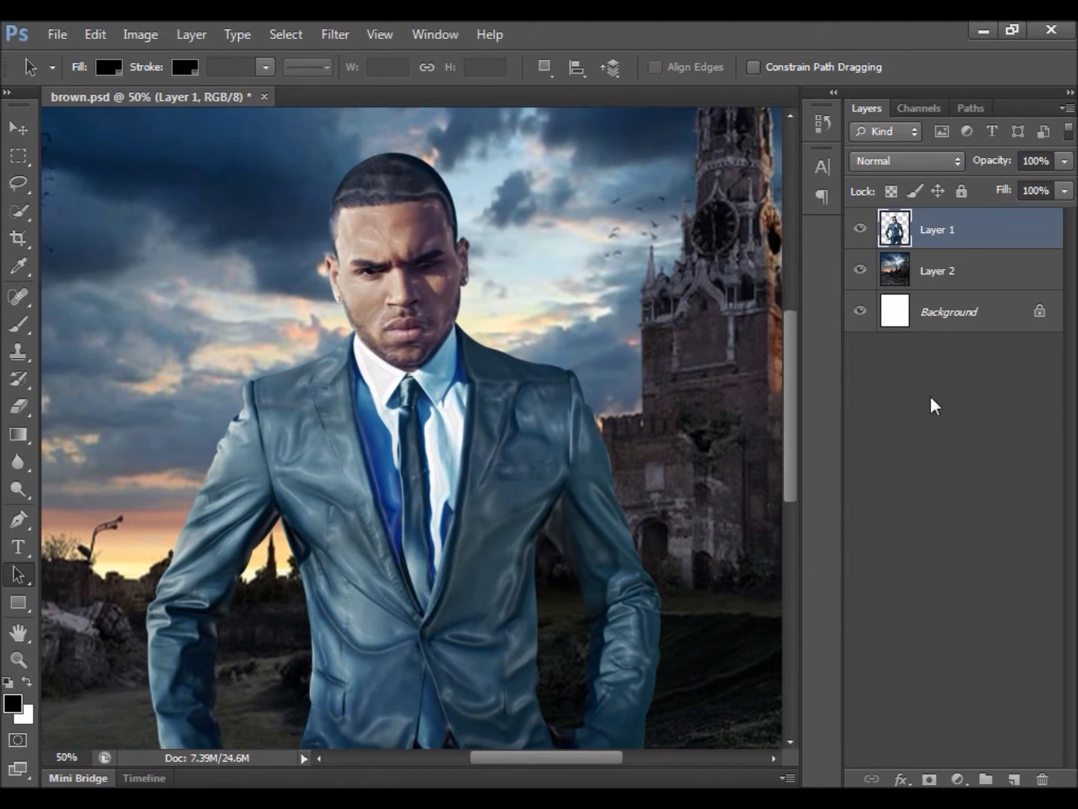
{"action": "left_click", "coordinate": [933, 324]}
{"action": "left_click", "coordinate": [938, 235]}
{"action": "left_click", "coordinate": [63, 36]}
Step: Open rain (1).png and drag it into brown.psd as a new layer
{"action": "left_click", "coordinate": [75, 75]}
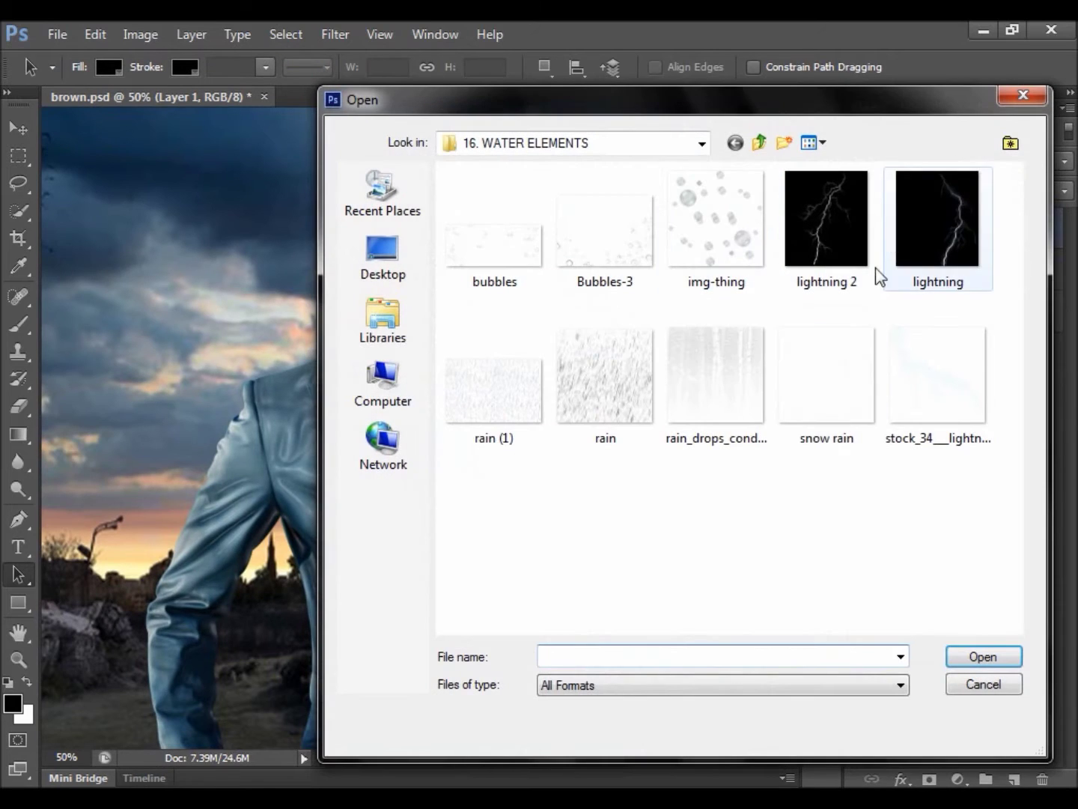
{"action": "left_click", "coordinate": [827, 375]}
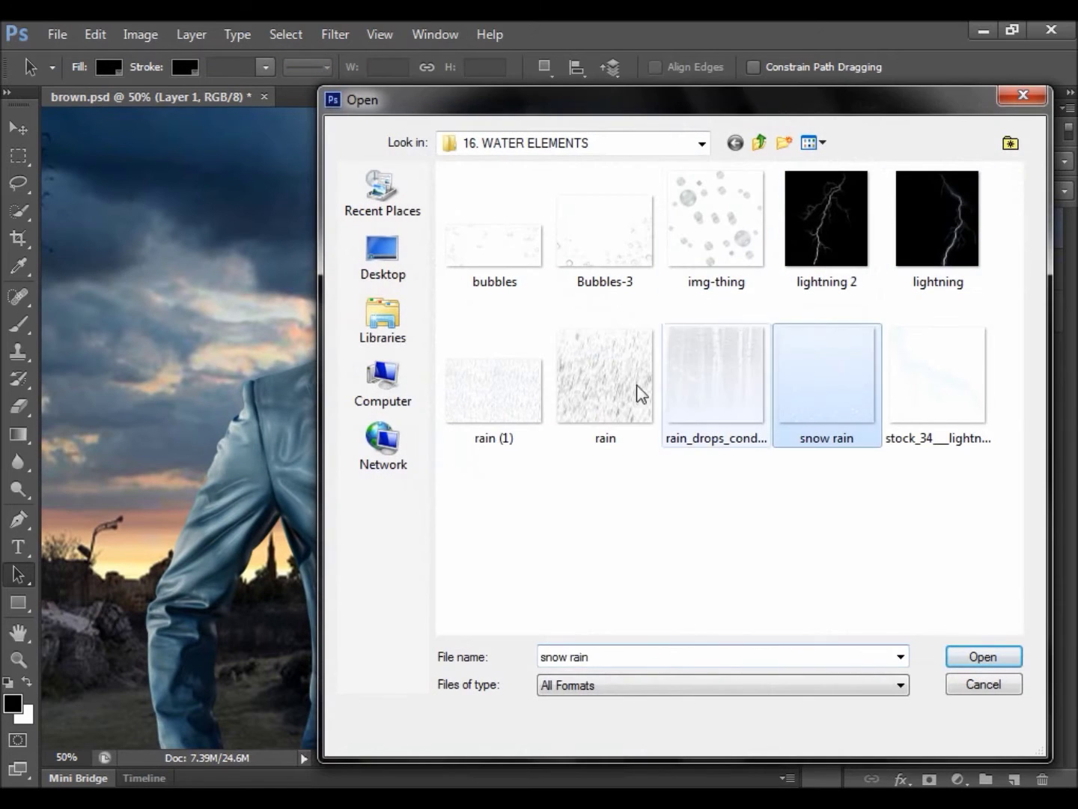
{"action": "left_click", "coordinate": [519, 408]}
{"action": "double_click", "coordinate": [519, 403]}
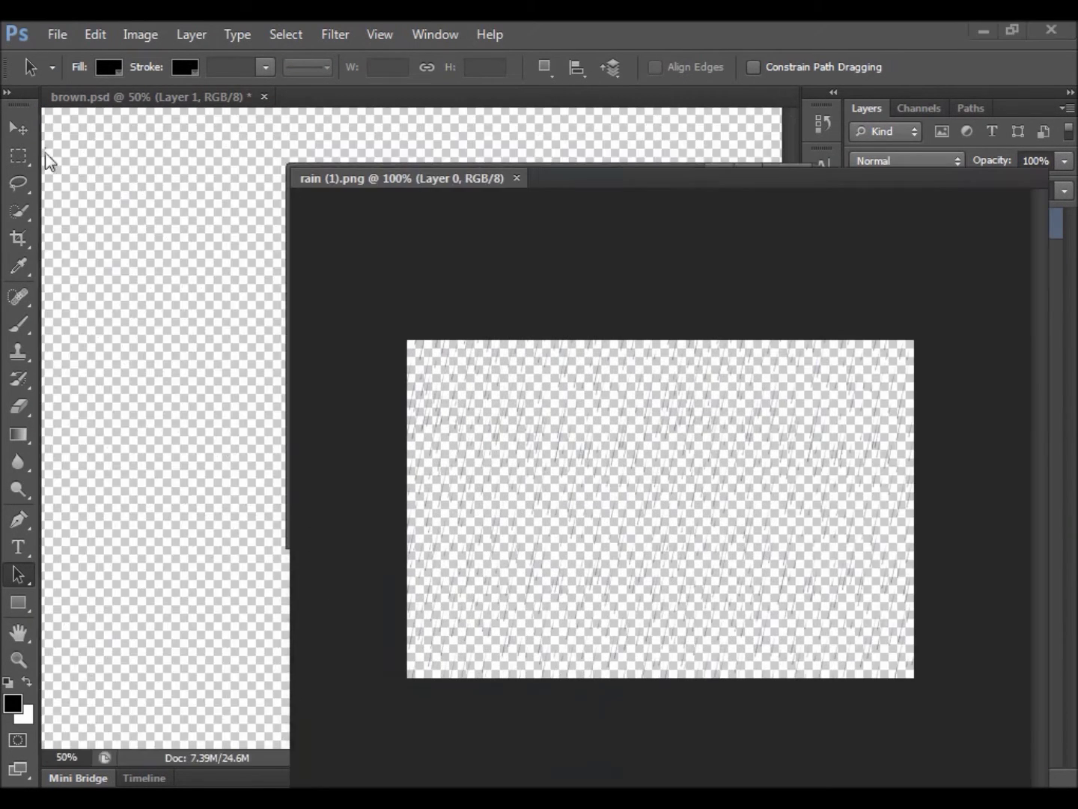
{"action": "left_click_drag", "start_coordinate": [434, 98], "coordinate": [461, 176]}
{"action": "key", "text": "v"}
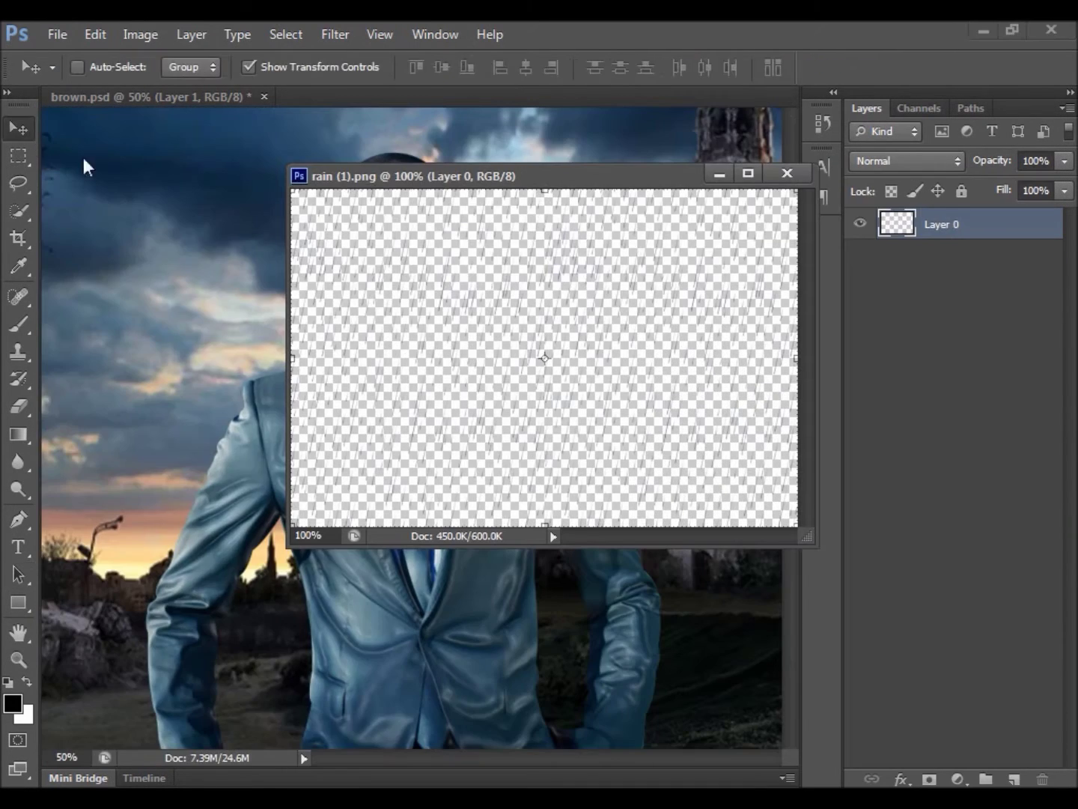
{"action": "left_click_drag", "start_coordinate": [329, 233], "coordinate": [166, 179]}
{"action": "key", "text": "ctrl+minus"}
{"action": "left_click", "coordinate": [786, 173]}
Step: Scale the rain layer to about 357% over the upper sky and commit the transform
{"action": "left_click_drag", "start_coordinate": [365, 235], "coordinate": [248, 158]}
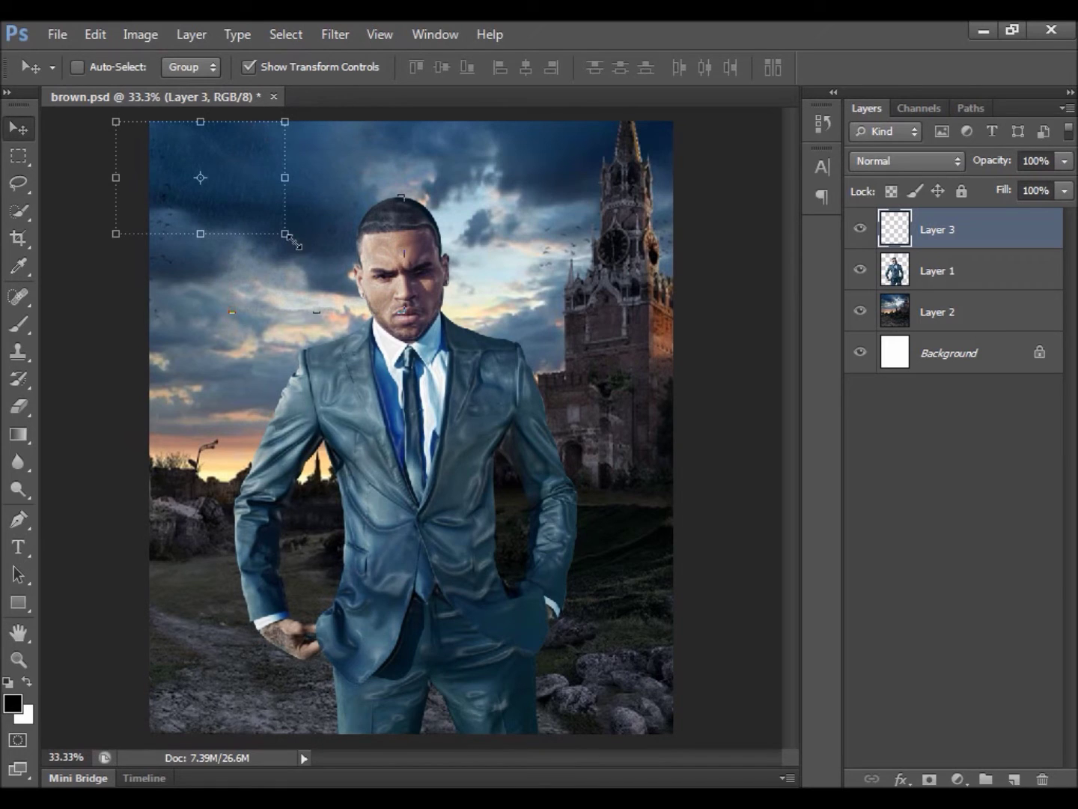
{"action": "left_click_drag", "start_coordinate": [284, 233], "coordinate": [632, 464]}
{"action": "mouse_move", "coordinate": [524, 409]}
{"action": "left_mouse_down"}
{"action": "mouse_move", "coordinate": [533, 397]}
{"action": "mouse_move", "coordinate": [562, 406]}
{"action": "left_mouse_up"}
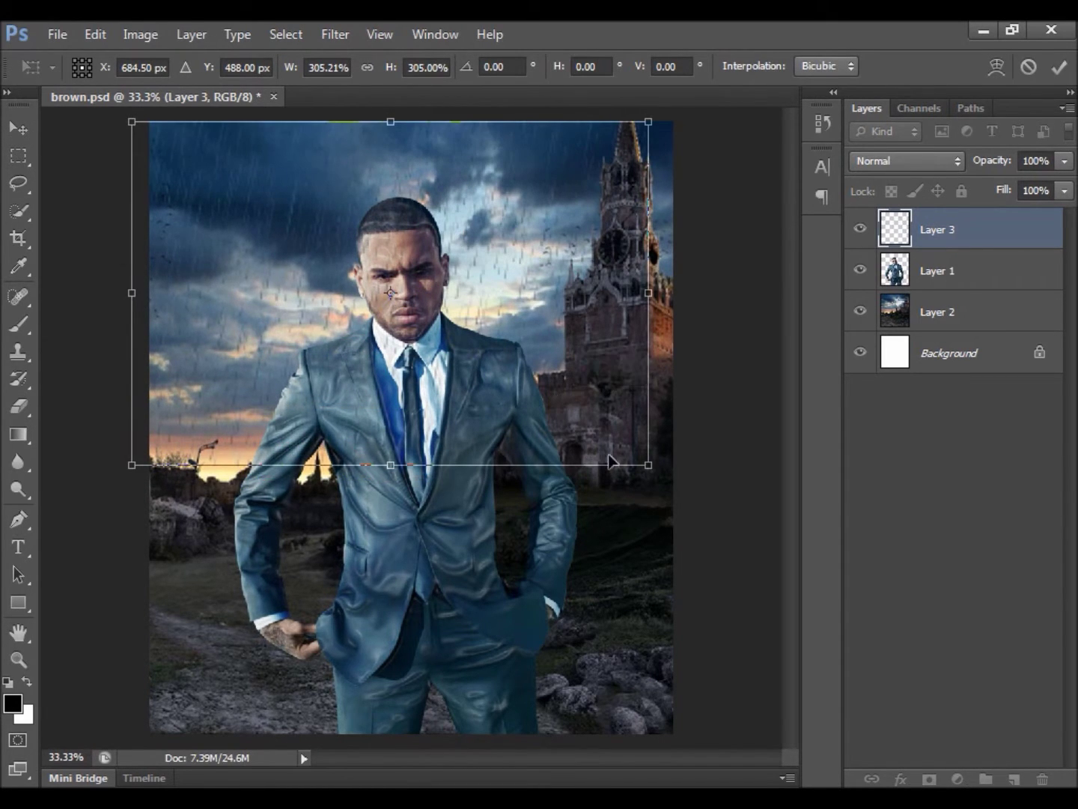
{"action": "left_click_drag", "start_coordinate": [645, 466], "coordinate": [693, 496]}
{"action": "left_click_drag", "start_coordinate": [616, 440], "coordinate": [633, 455]}
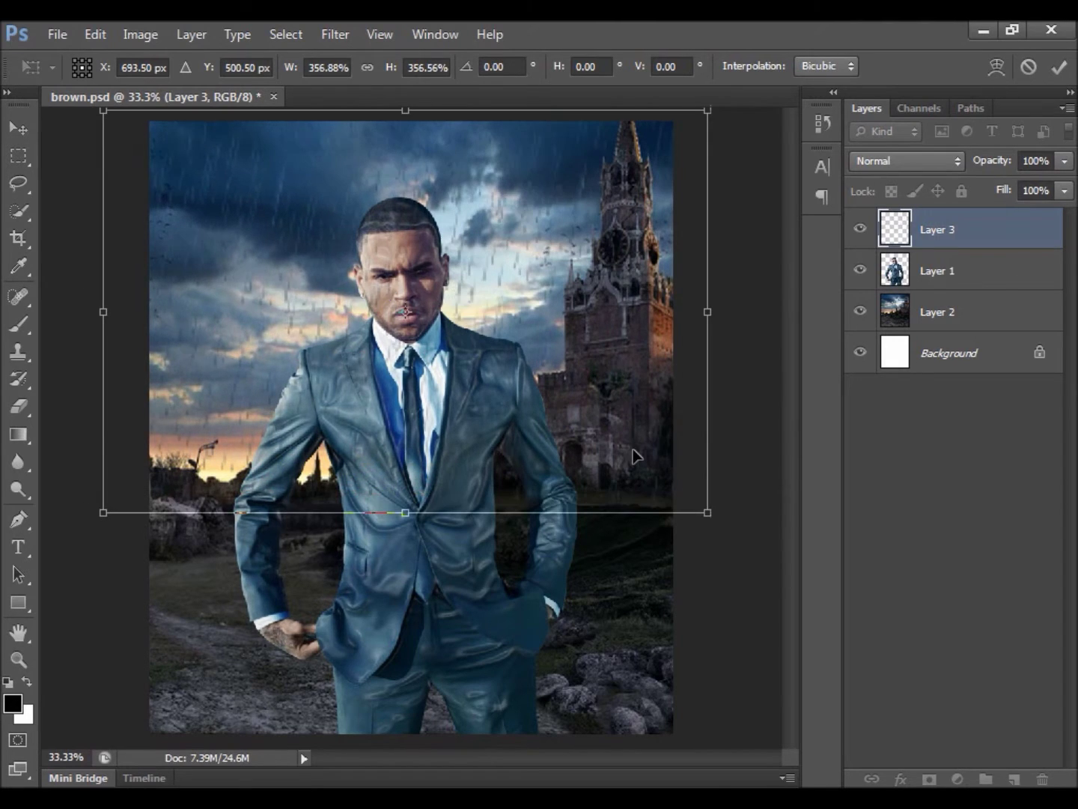
{"action": "left_click", "coordinate": [1059, 67]}
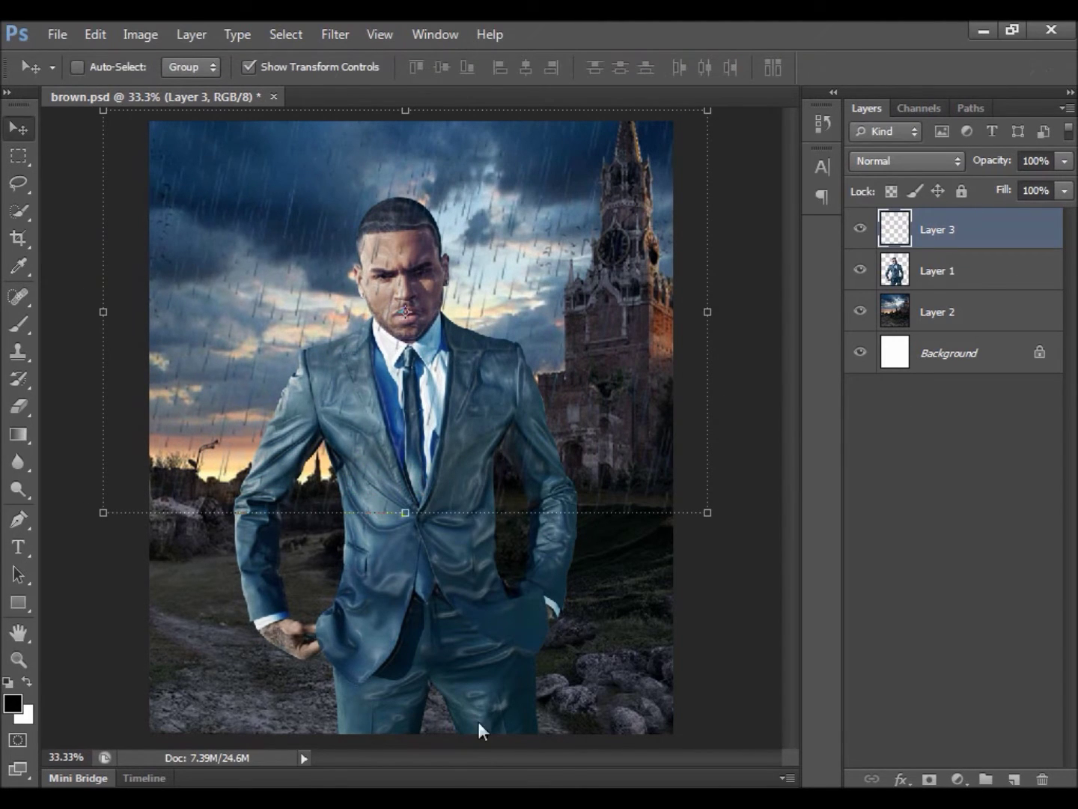
{"action": "key", "text": "alt+Tab"}
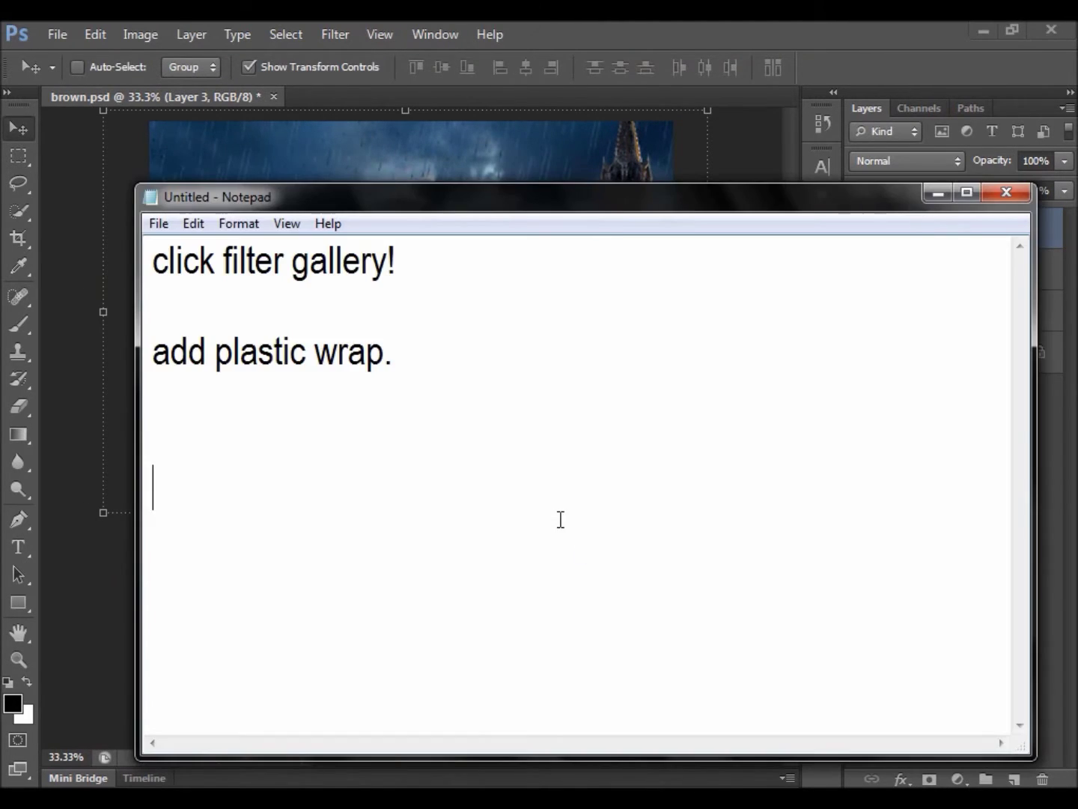
Step: Replace the Notepad text with 'add rain PNG!!' and minimize Notepad
{"action": "left_click_drag", "start_coordinate": [560, 519], "coordinate": [71, 239]}
{"action": "type", "text": "add "}
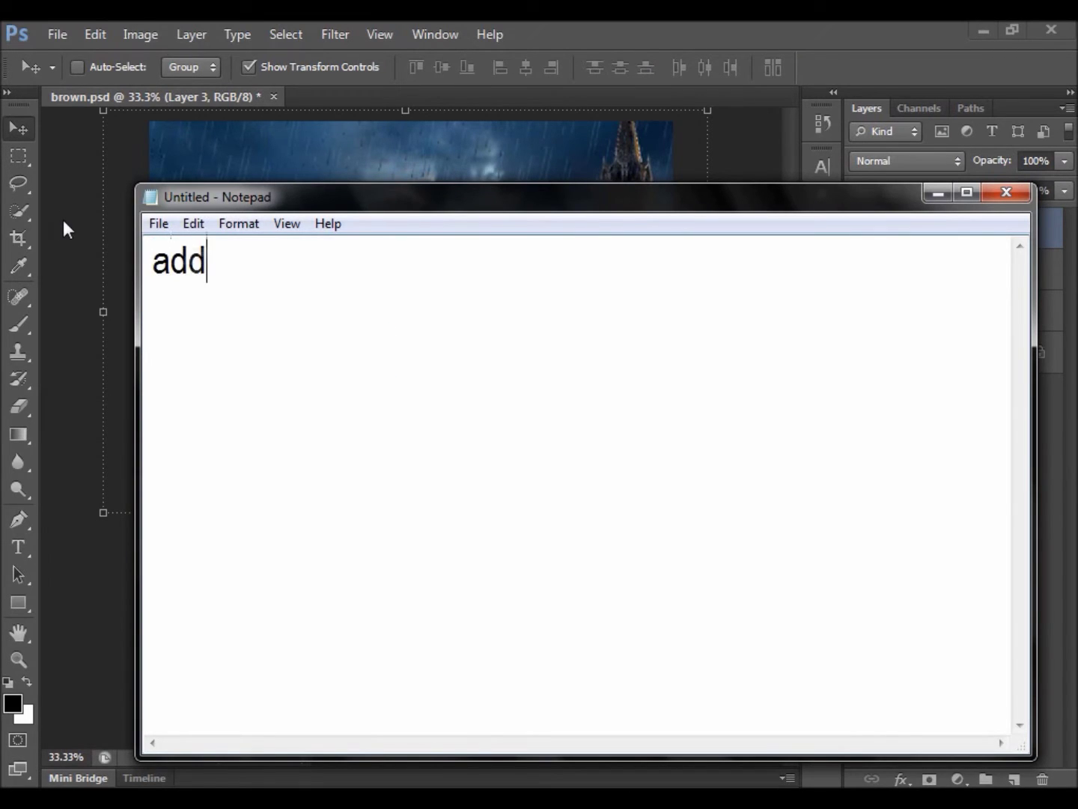
{"action": "type", "text": "rain "}
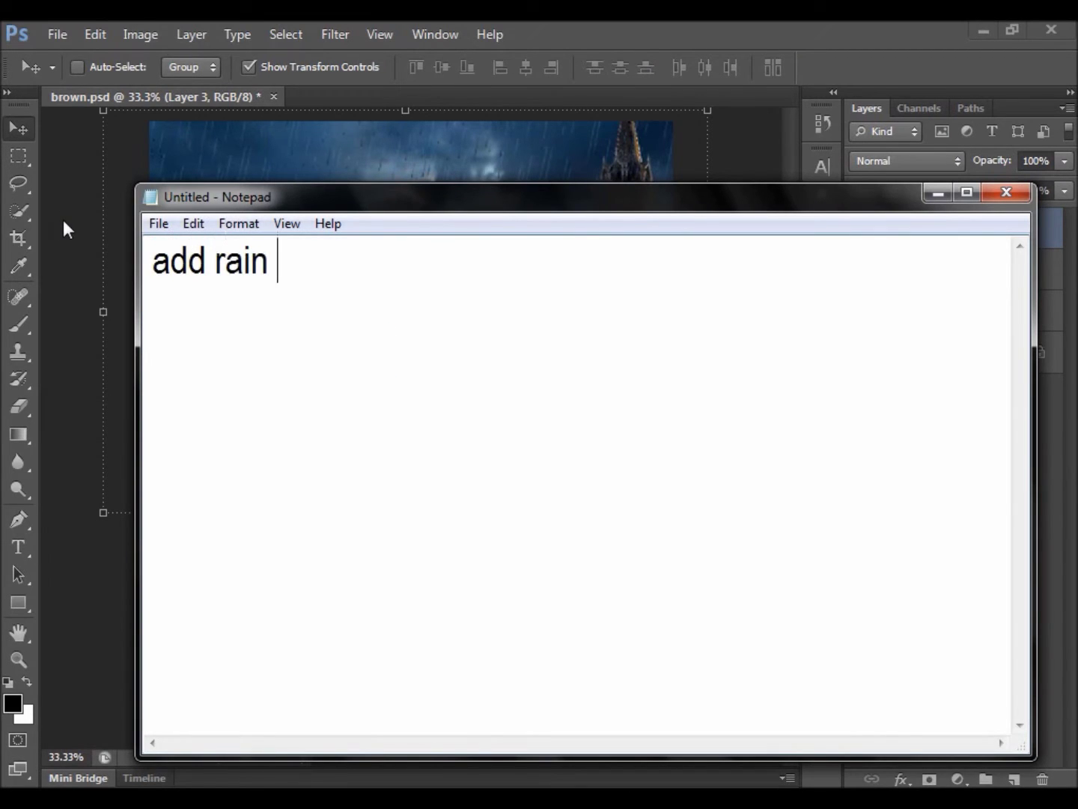
{"action": "type", "text": "PNG!!"}
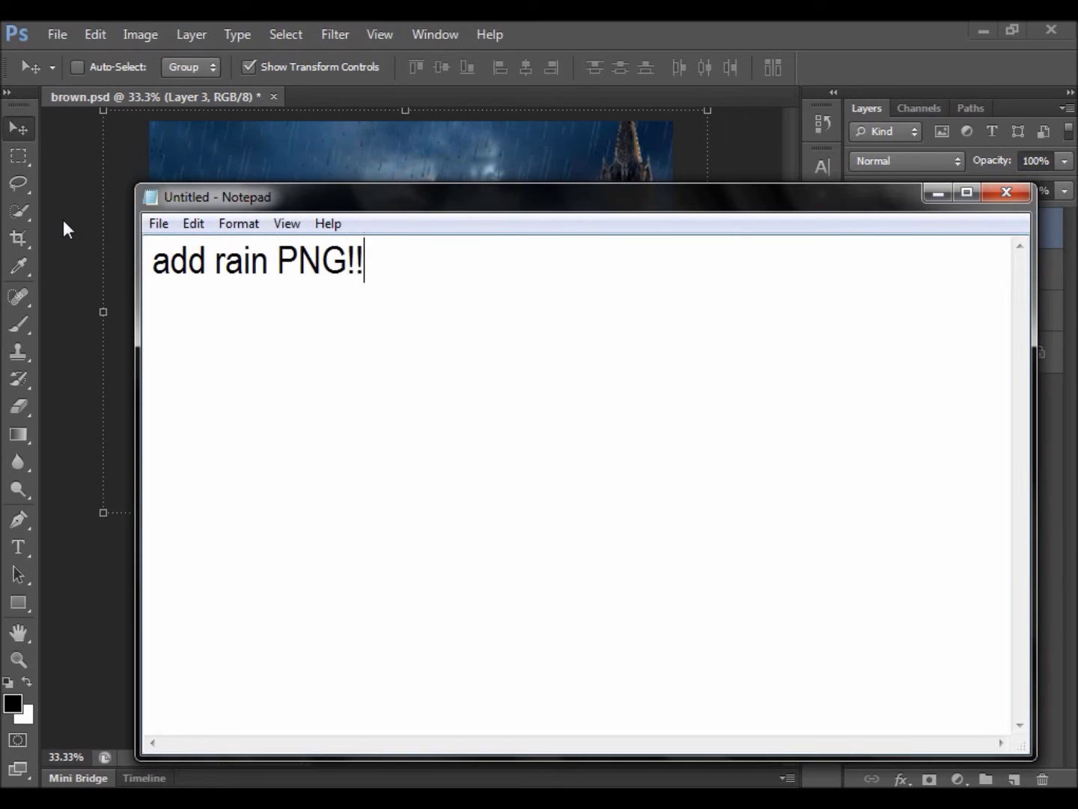
{"action": "left_click", "coordinate": [939, 193]}
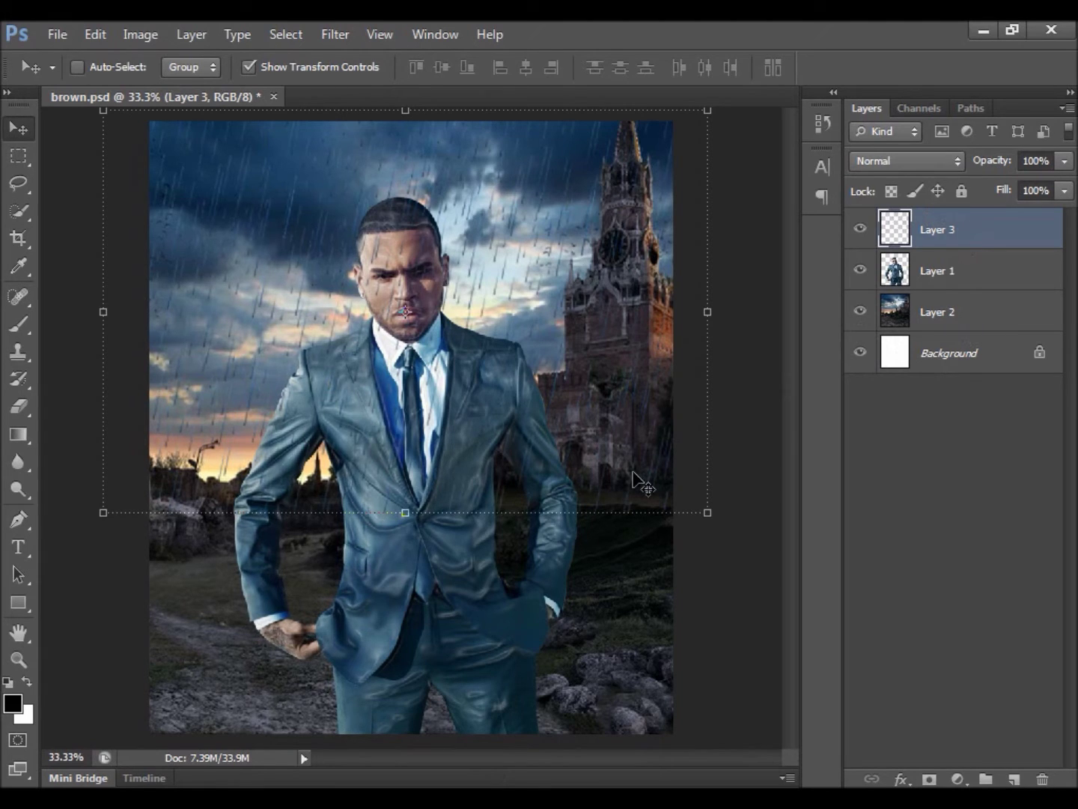
Step: Duplicate the rain layer and move the copy down over the lower ground
{"action": "key", "text": "ctrl+j"}
{"action": "left_click_drag", "start_coordinate": [572, 377], "coordinate": [583, 630]}
{"action": "key", "text": "ctrl+minus"}
{"action": "key", "text": "ctrl+plus"}
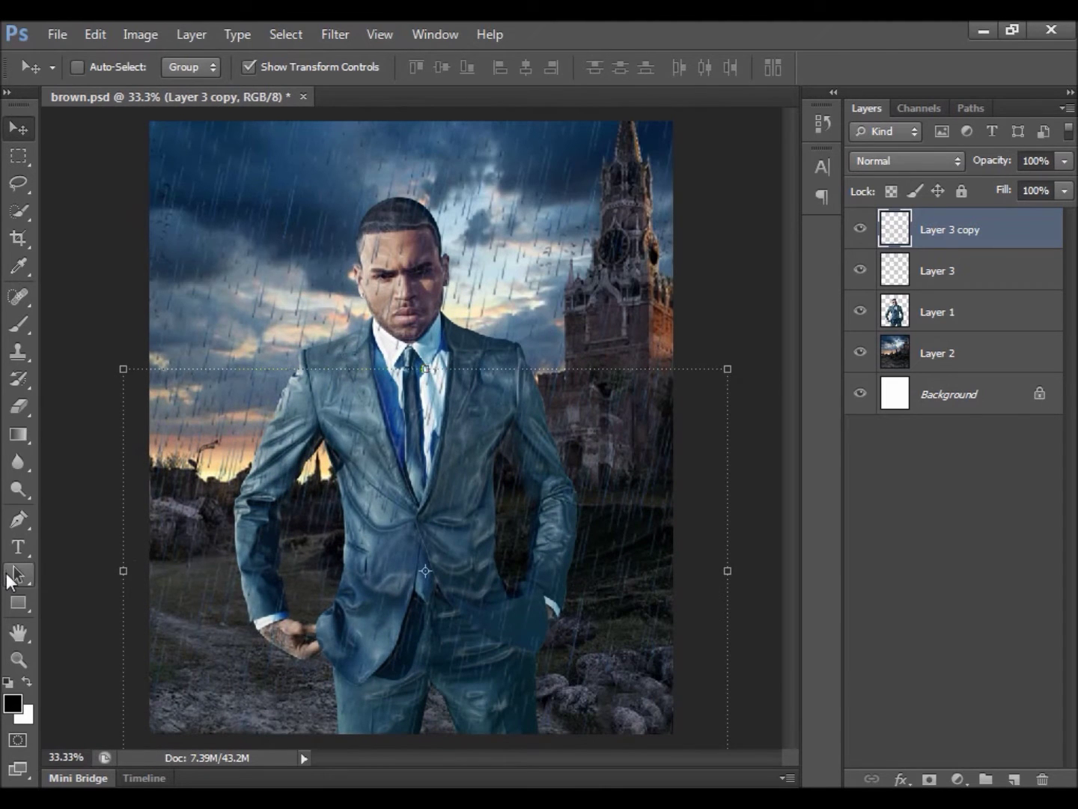
Step: Merge the rain copy with Layer 3 into a single 'Layer 3 copy' layer
{"action": "left_click", "coordinate": [9, 576]}
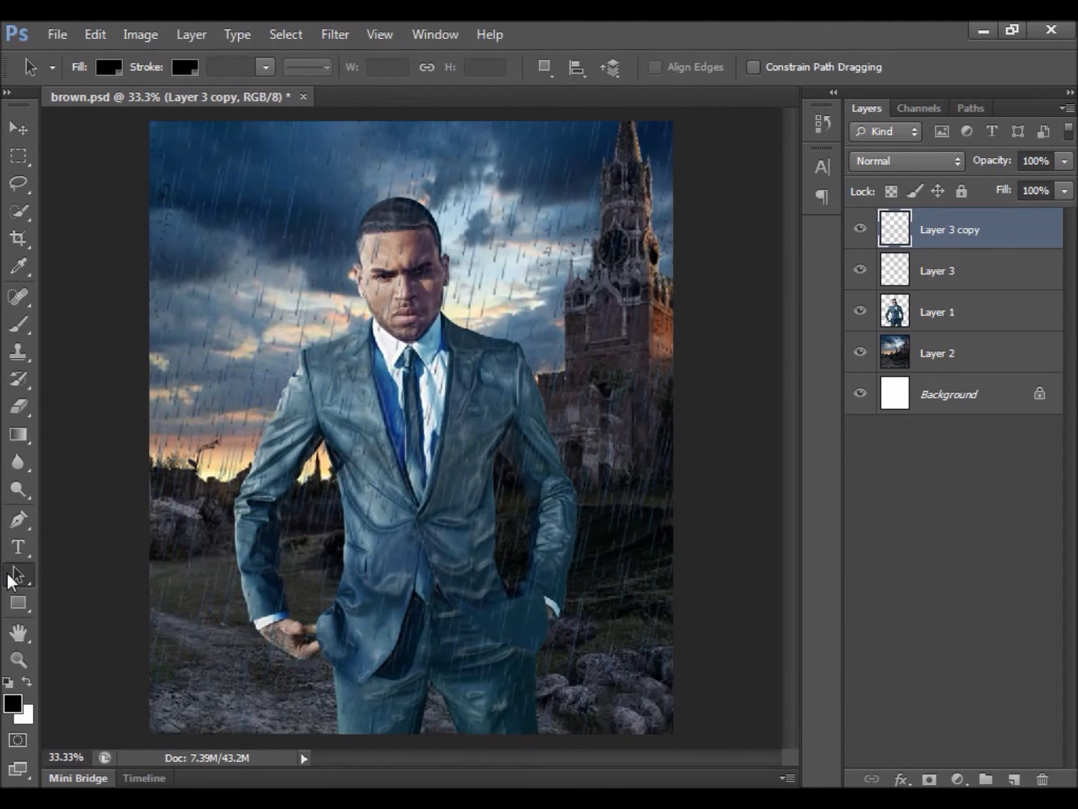
{"action": "left_click", "coordinate": [945, 274], "text": "shift"}
{"action": "right_click", "coordinate": [946, 274]}
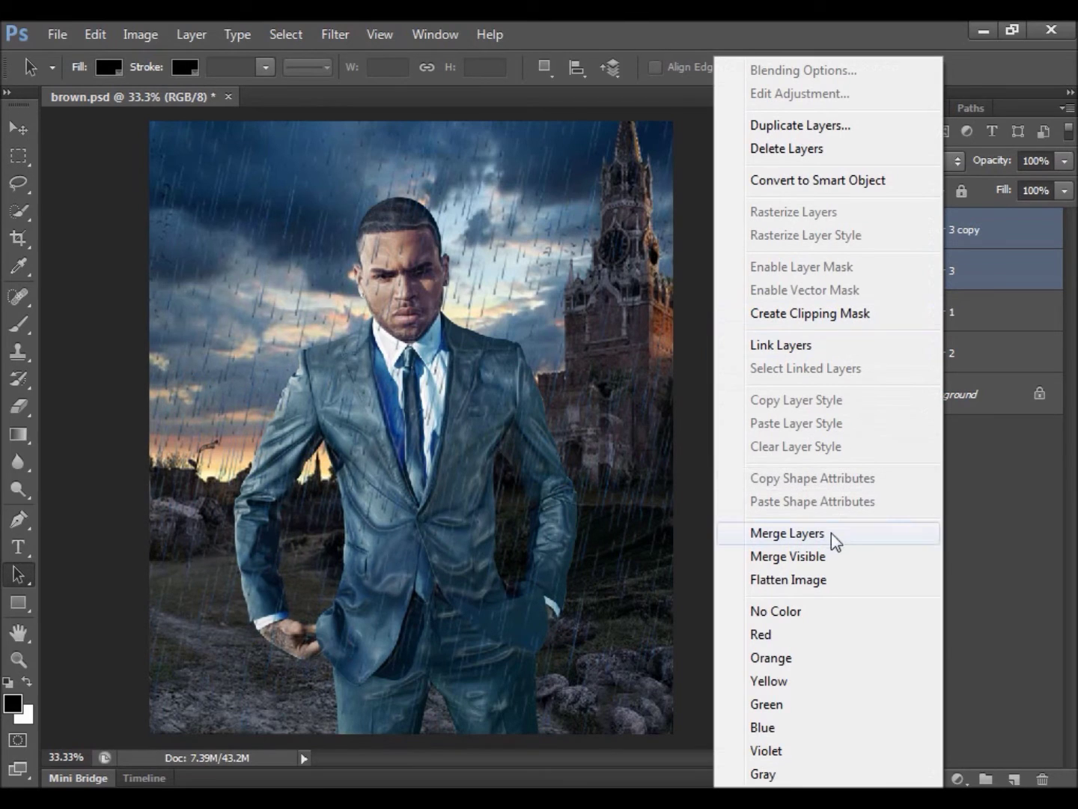
{"action": "left_click", "coordinate": [783, 535]}
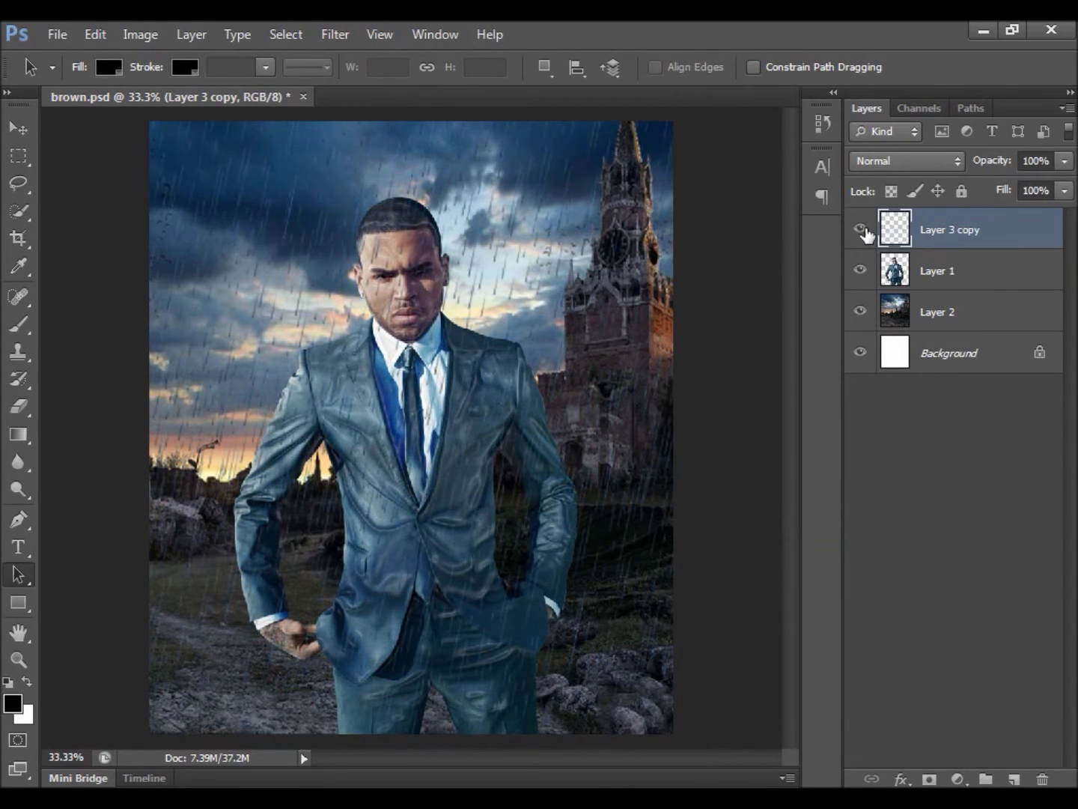
Step: Switch the 'Layer 3 copy' rain layer to Screen blending and lower its opacity to 55%
{"action": "left_click", "coordinate": [943, 165]}
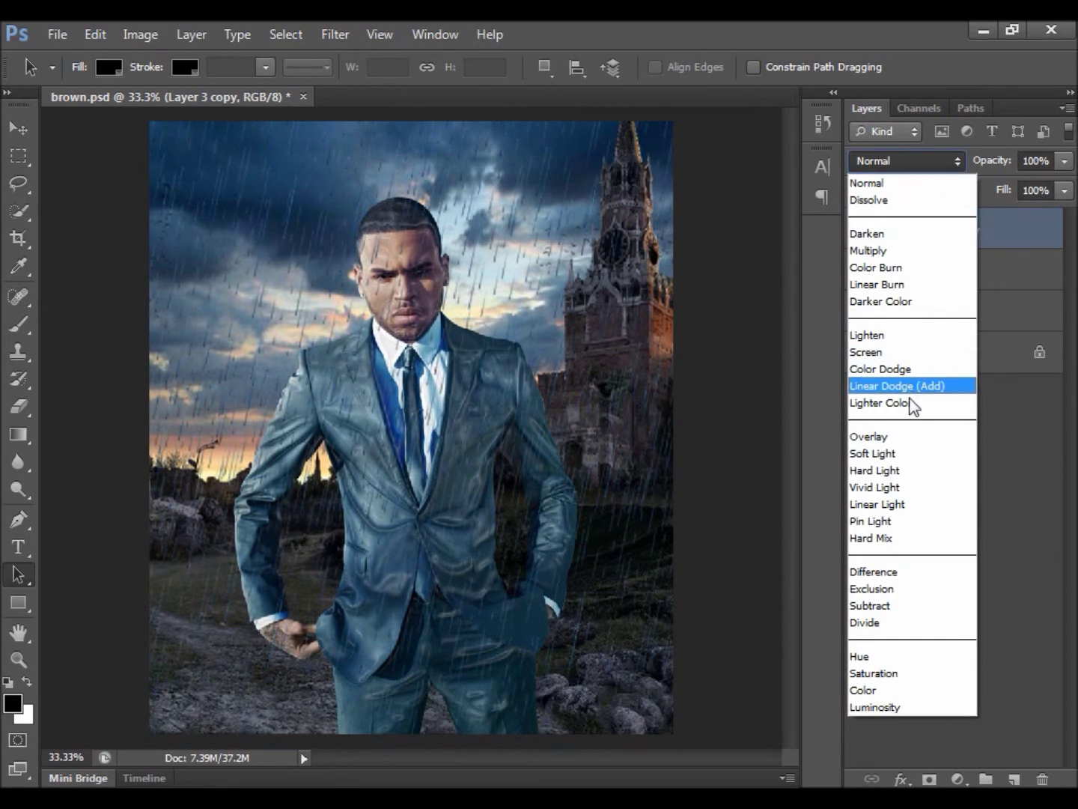
{"action": "left_click", "coordinate": [922, 352]}
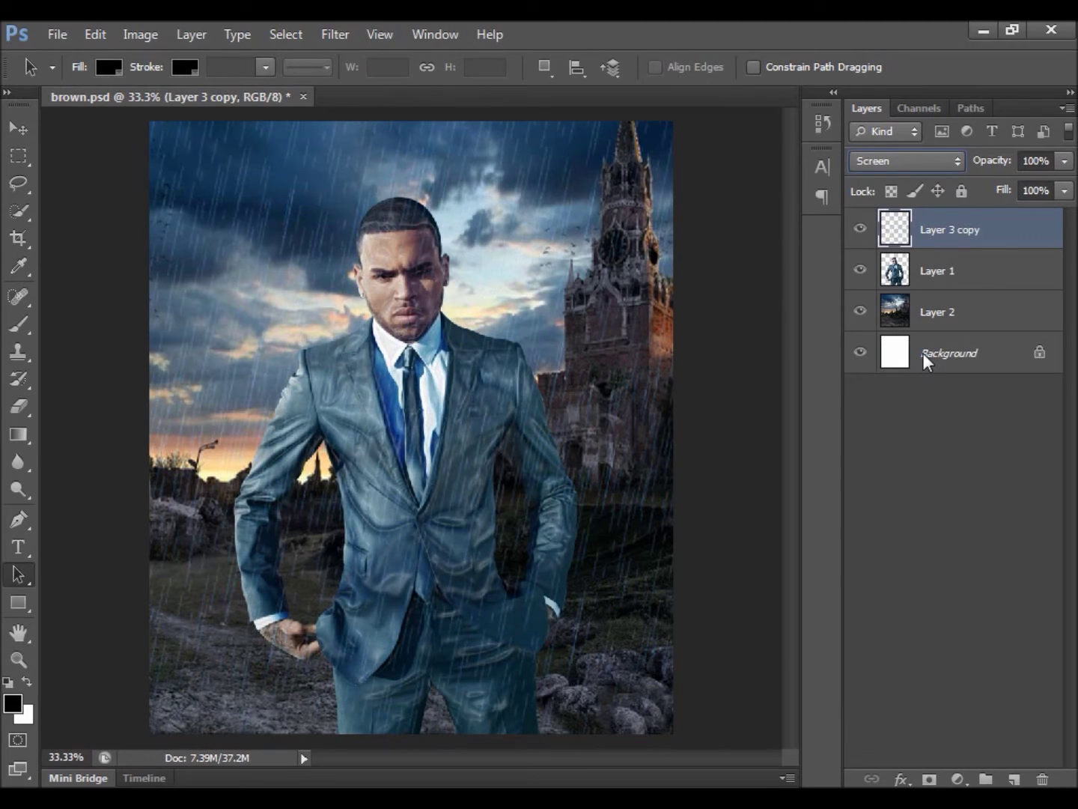
{"action": "left_click", "coordinate": [1068, 165]}
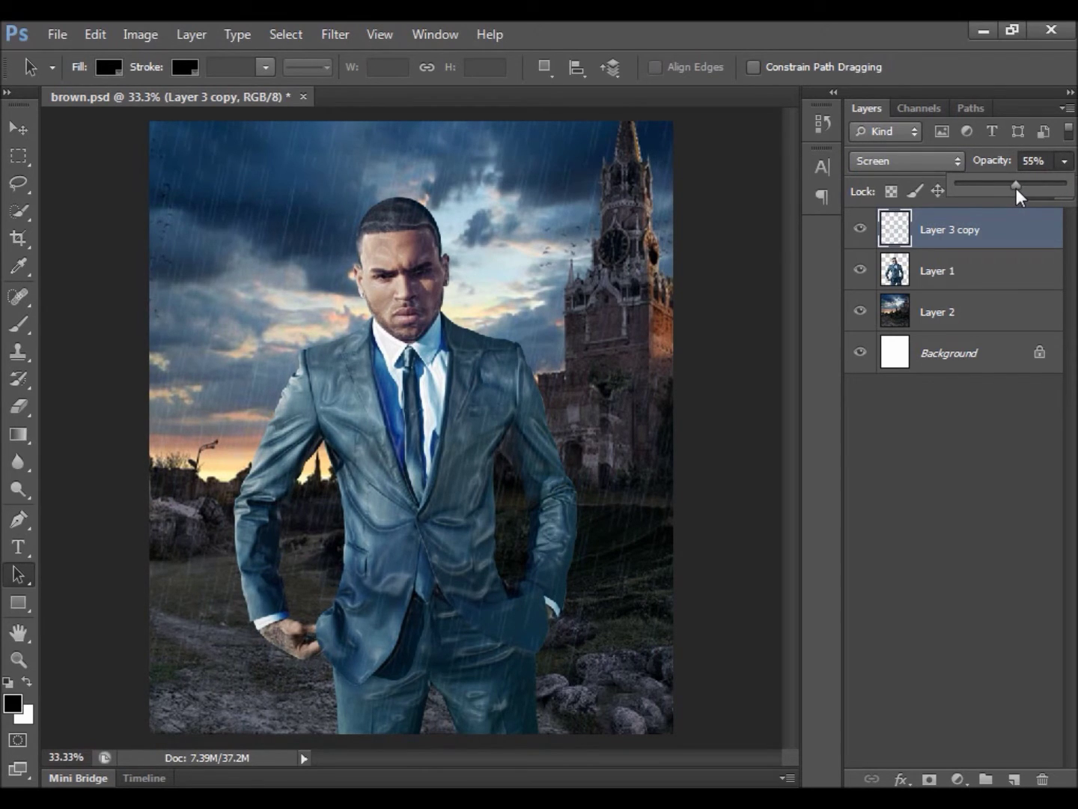
Step: Apply a Gaussian Blur with a 2.5-pixel radius to the merged rain layer
{"action": "left_click", "coordinate": [354, 34]}
{"action": "mouse_move", "coordinate": [449, 246]}
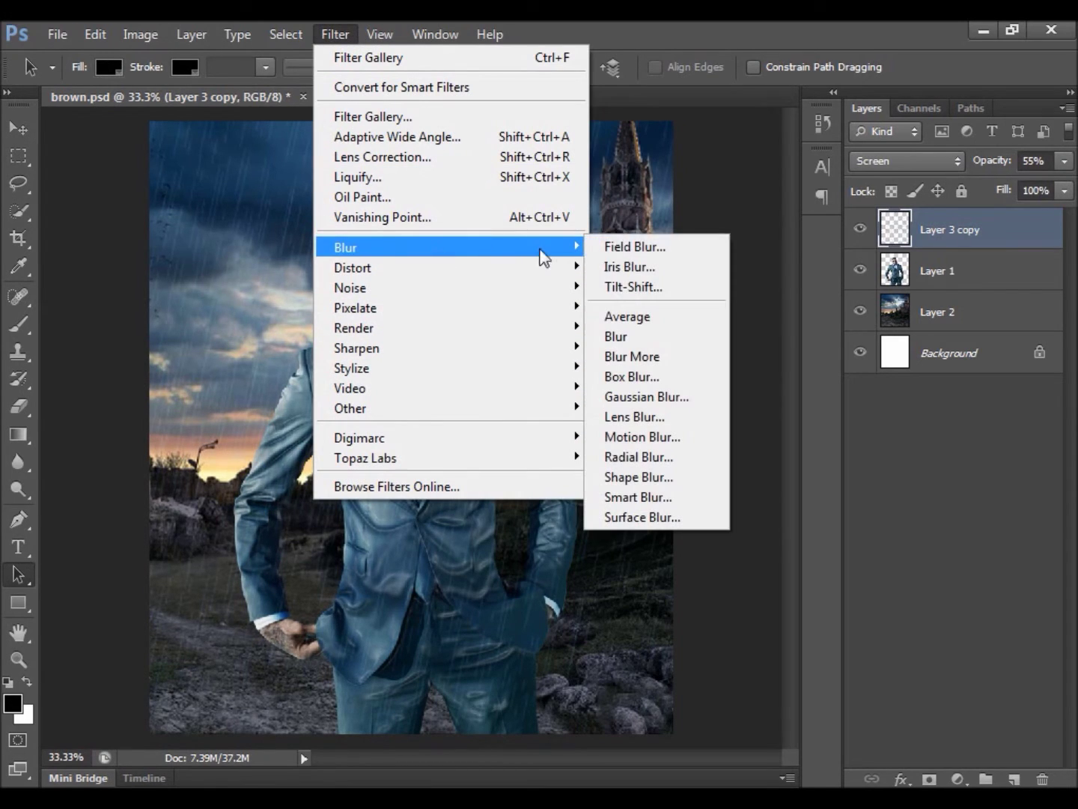
{"action": "left_click", "coordinate": [690, 398]}
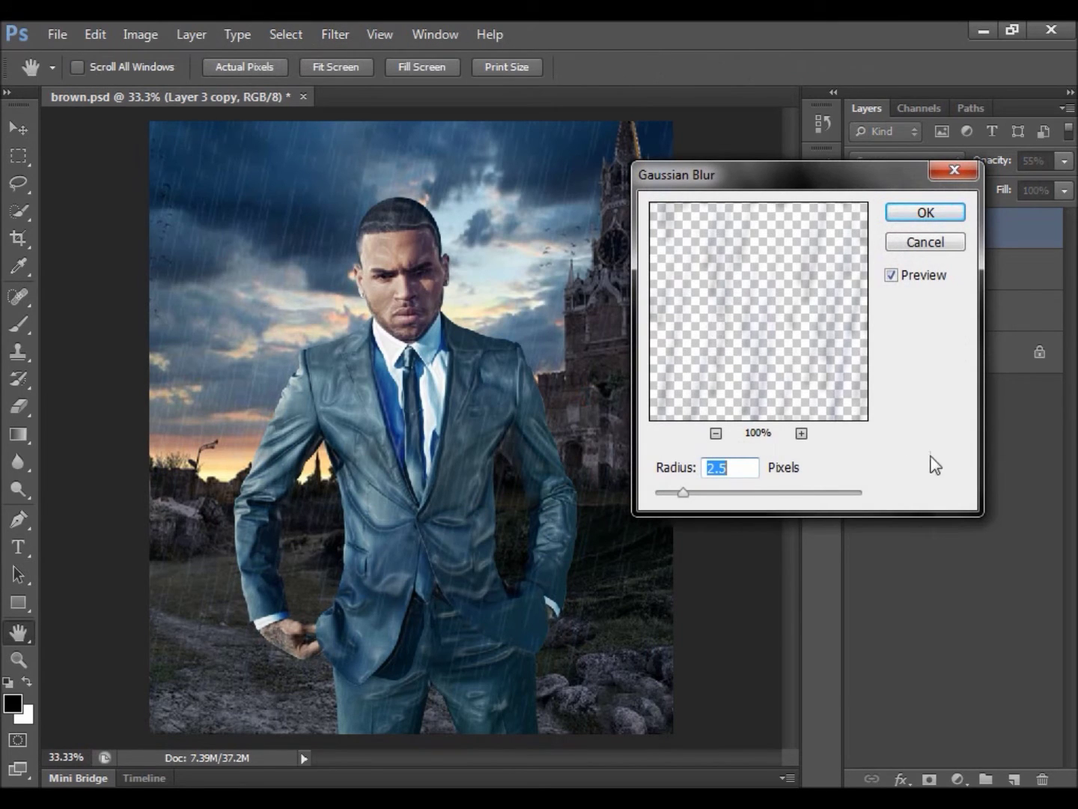
{"action": "left_click", "coordinate": [926, 215]}
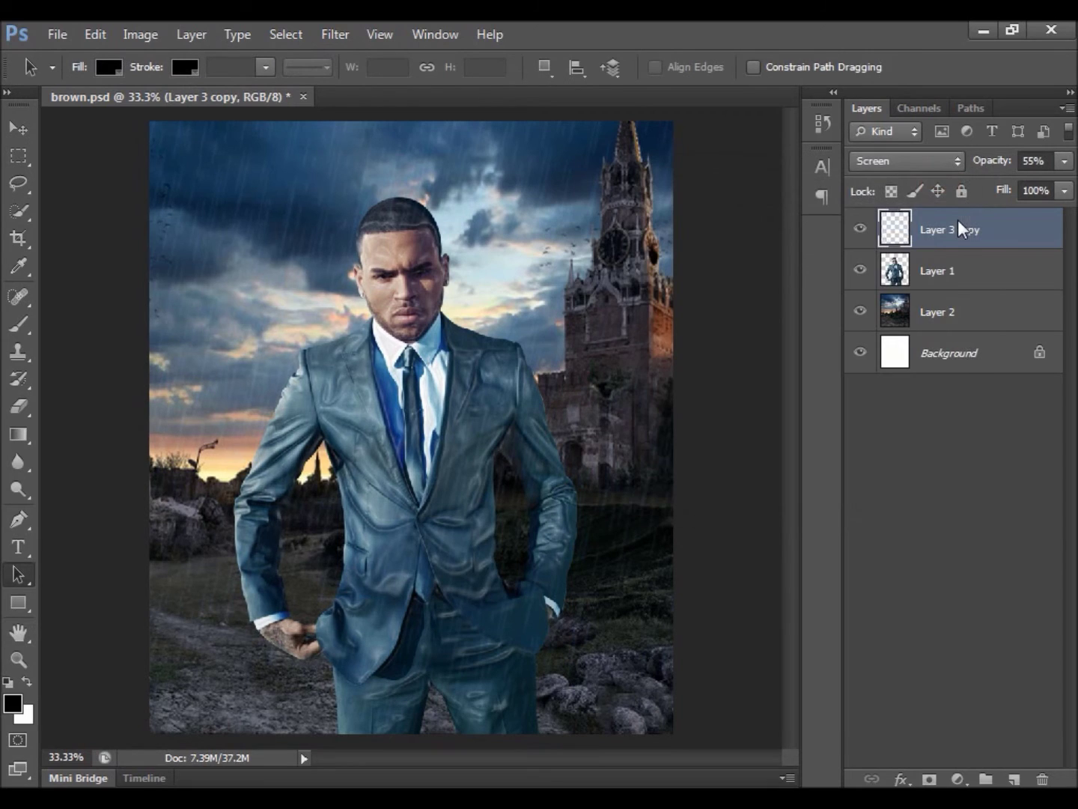
Step: Duplicate the blurred rain layer 'Layer 3 copy' as 'Layer 3 copy 2'
{"action": "right_click", "coordinate": [947, 234]}
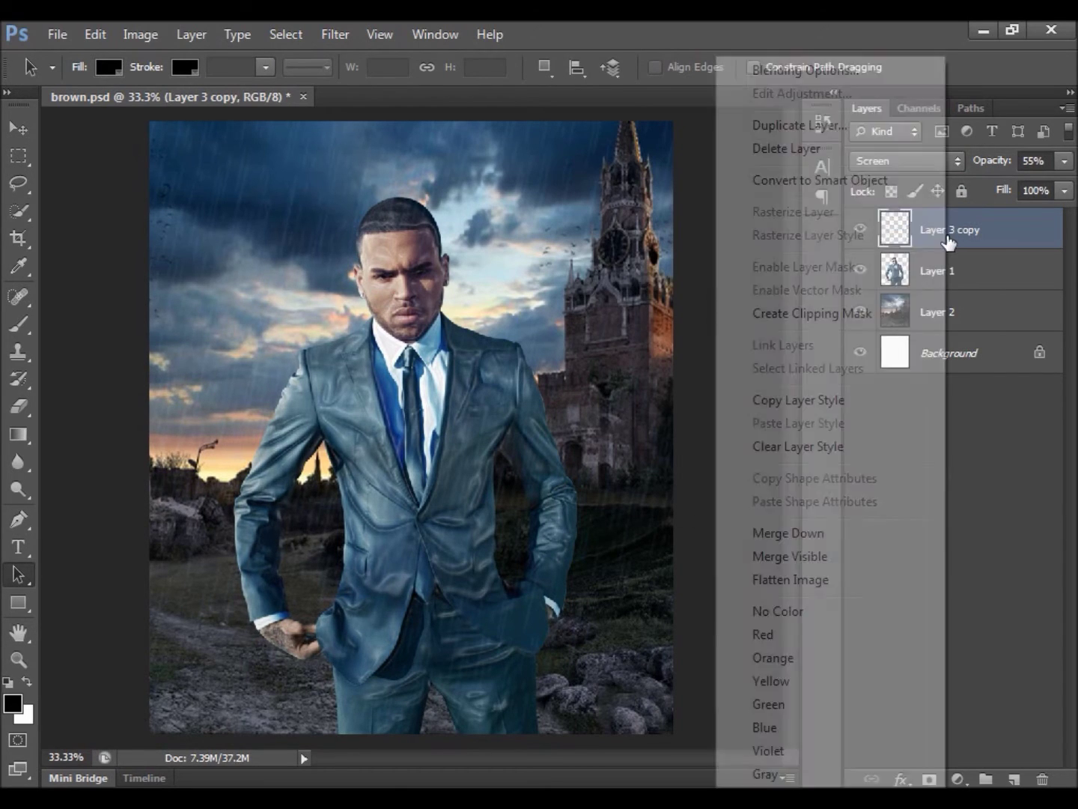
{"action": "left_click", "coordinate": [844, 126]}
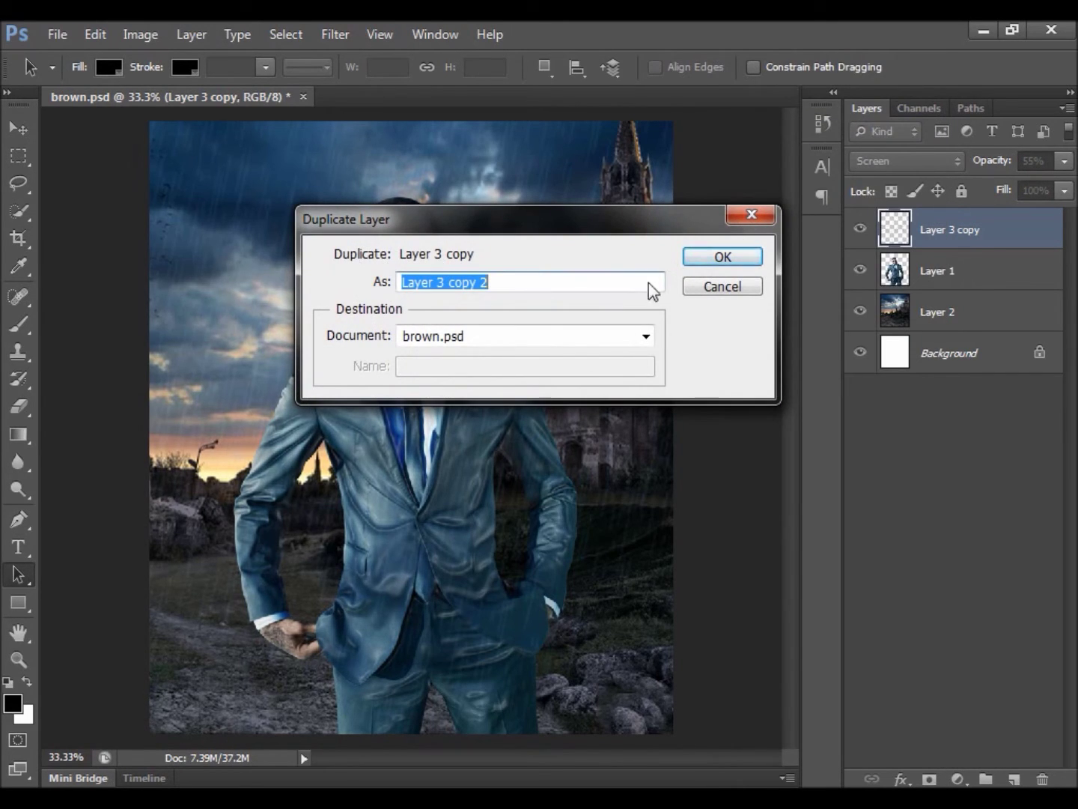
{"action": "left_click", "coordinate": [723, 257]}
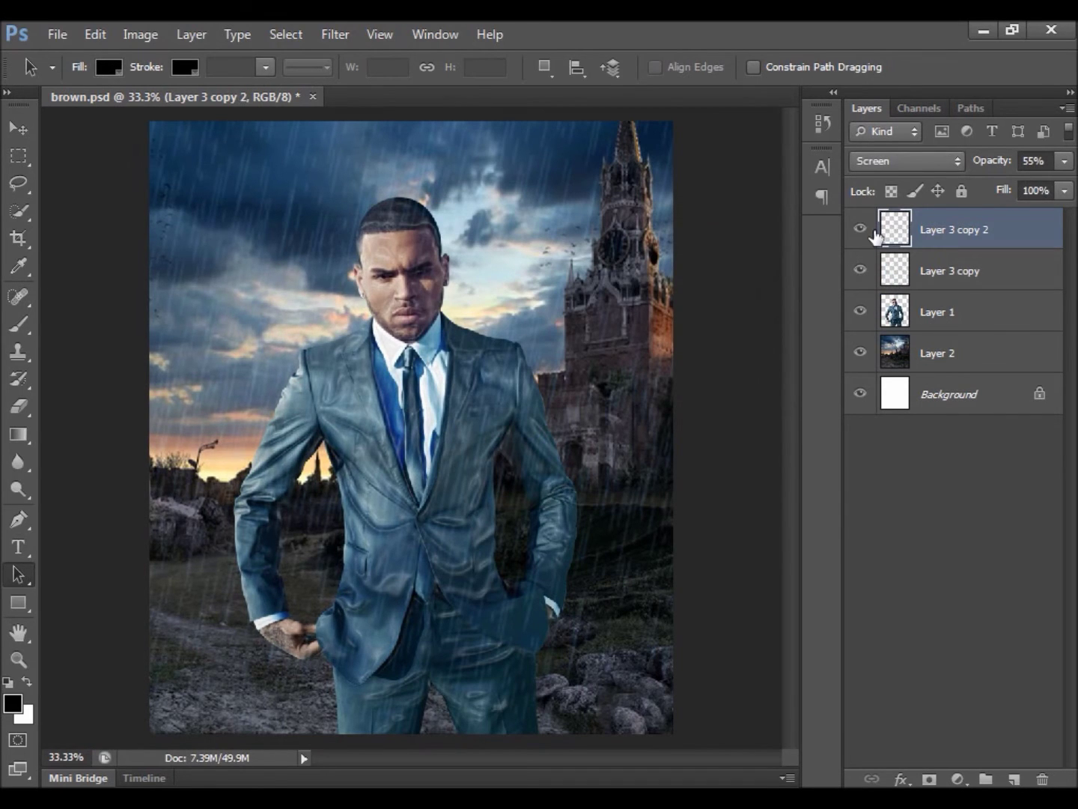
{"action": "left_click", "coordinate": [24, 130]}
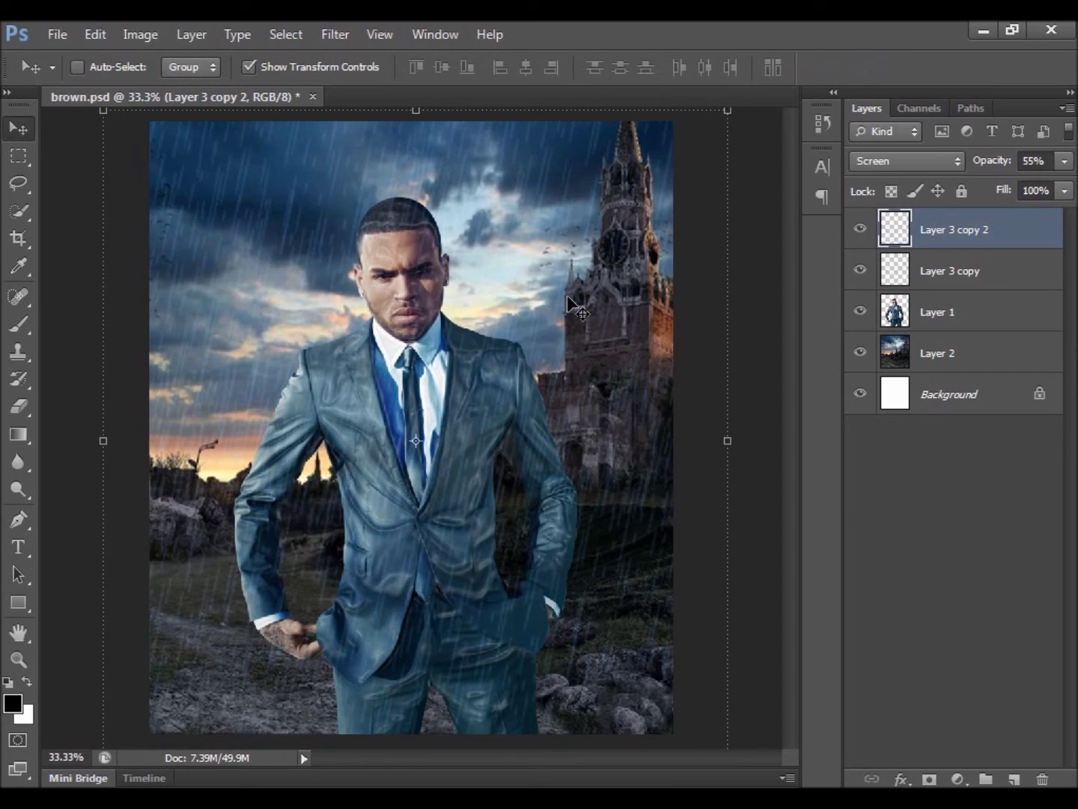
Step: Nudge 'Layer 3 copy 2' slightly and set its opacity to 70% for denser rain
{"action": "left_click_drag", "start_coordinate": [603, 373], "coordinate": [602, 352]}
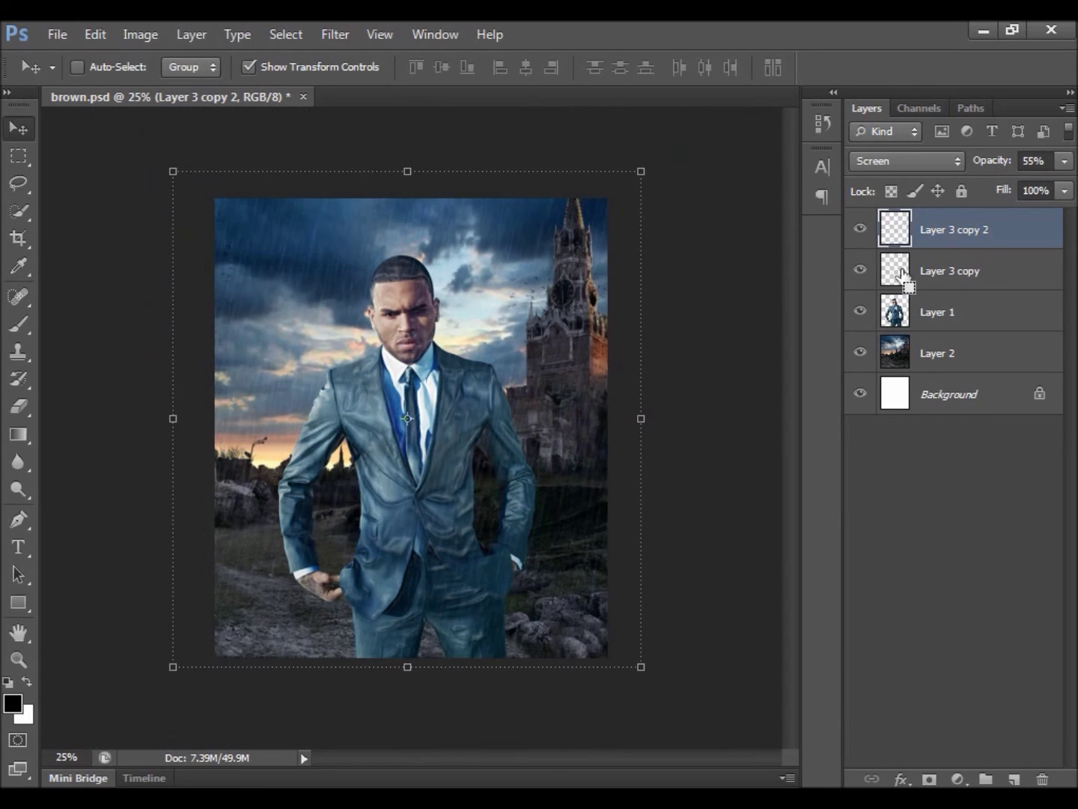
{"action": "left_click", "coordinate": [1064, 161]}
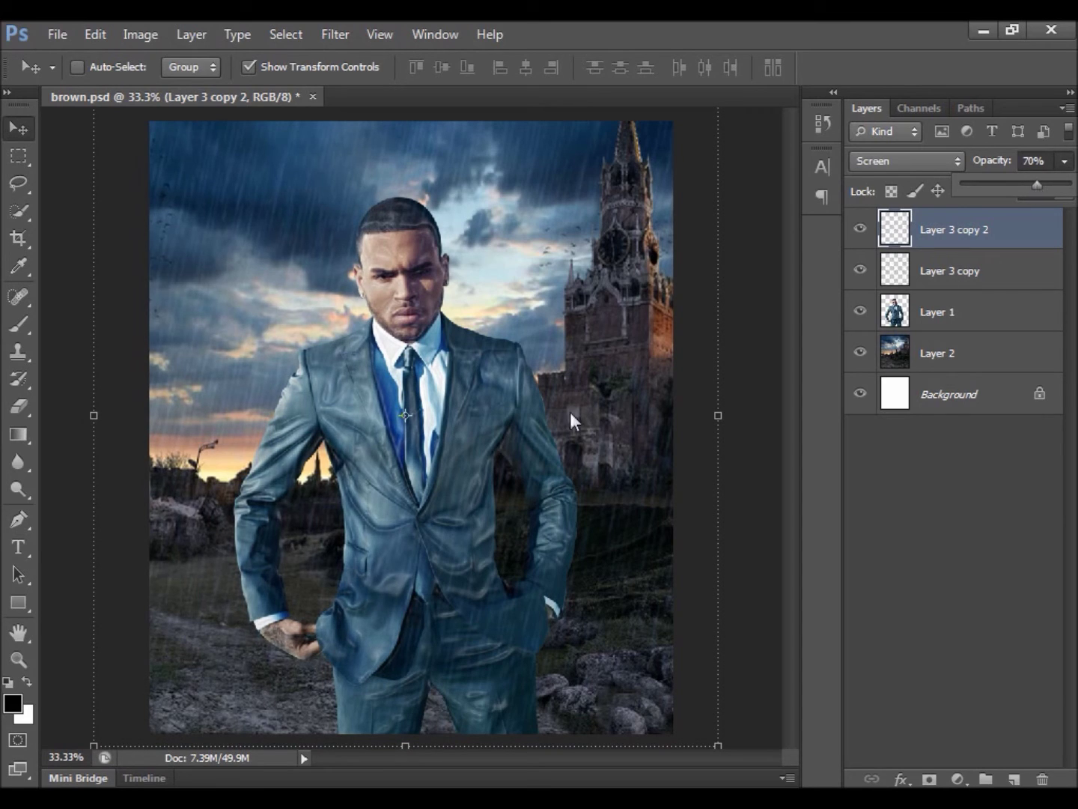
{"action": "left_click", "coordinate": [10, 578]}
{"action": "key", "text": "ctrl+minus"}
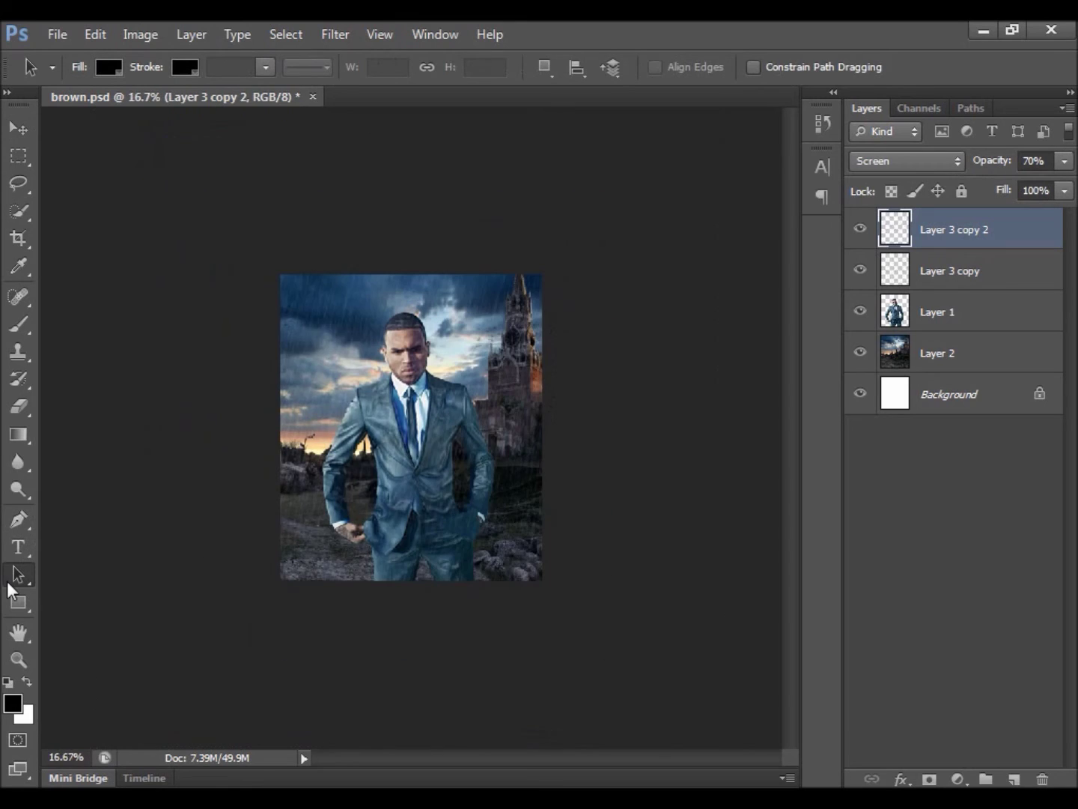
{"action": "key", "text": "ctrl+plus"}
{"action": "key", "text": "ctrl+plus"}
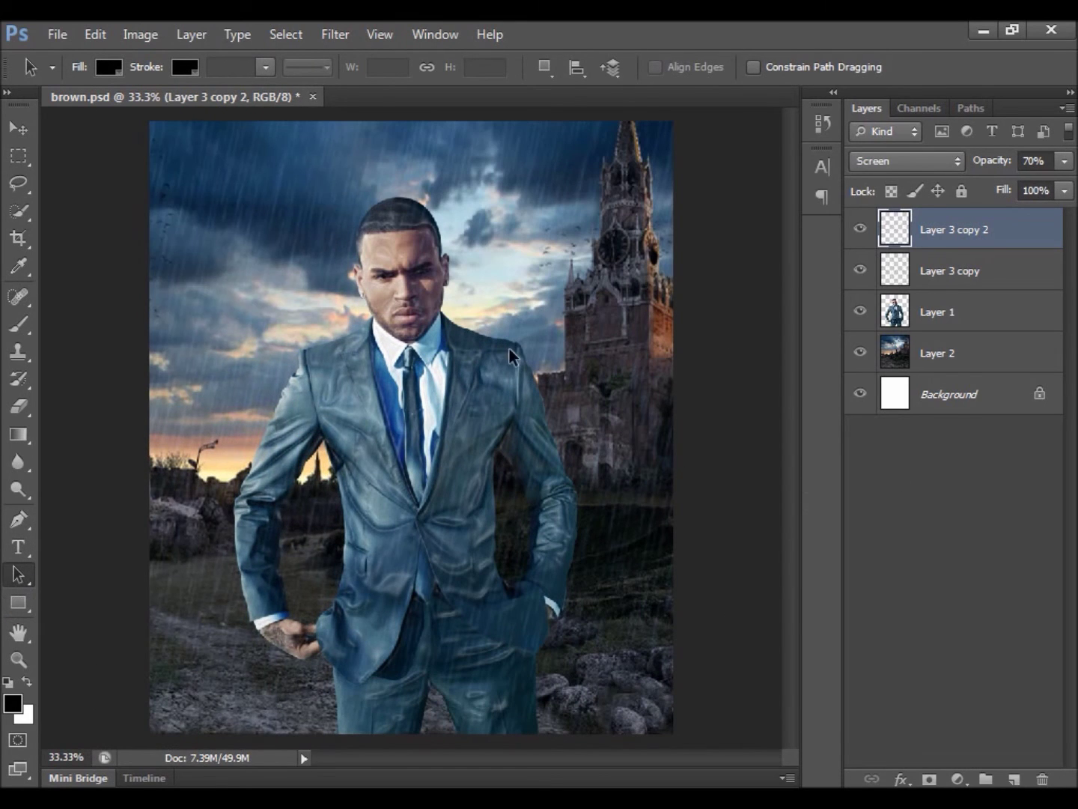